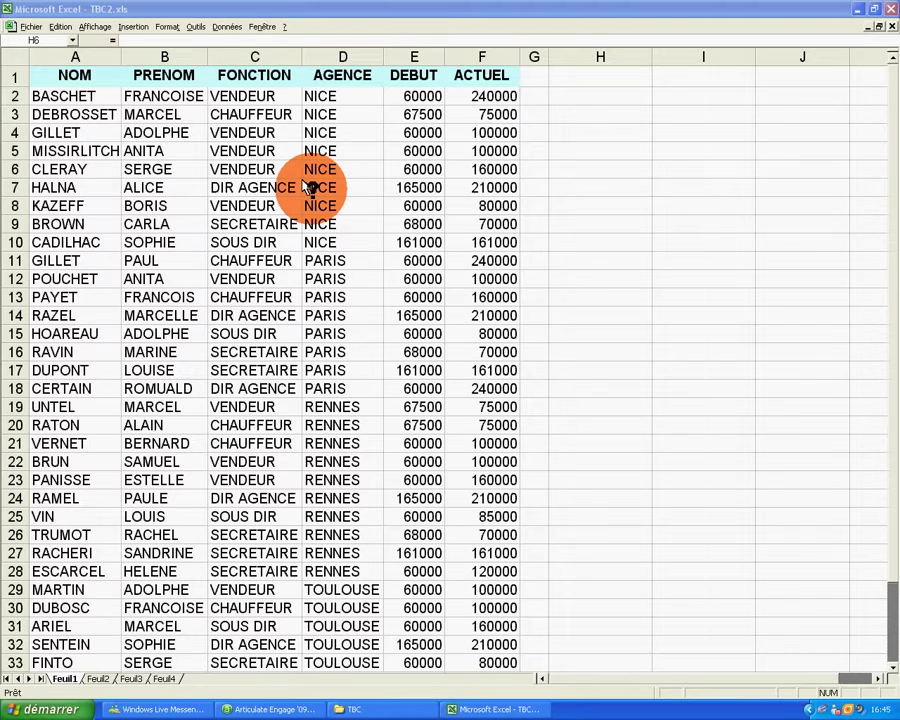
- Select entries in the FONCTION and AGENCE columns and the table's header row
left_click(266, 221)
left_click(321, 167)
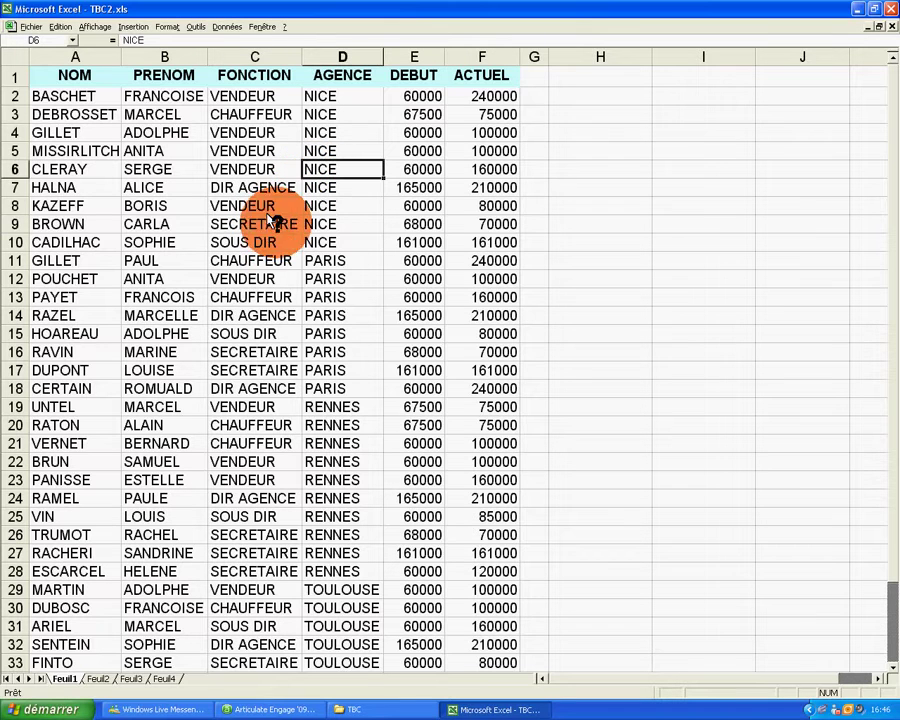
left_click(257, 277)
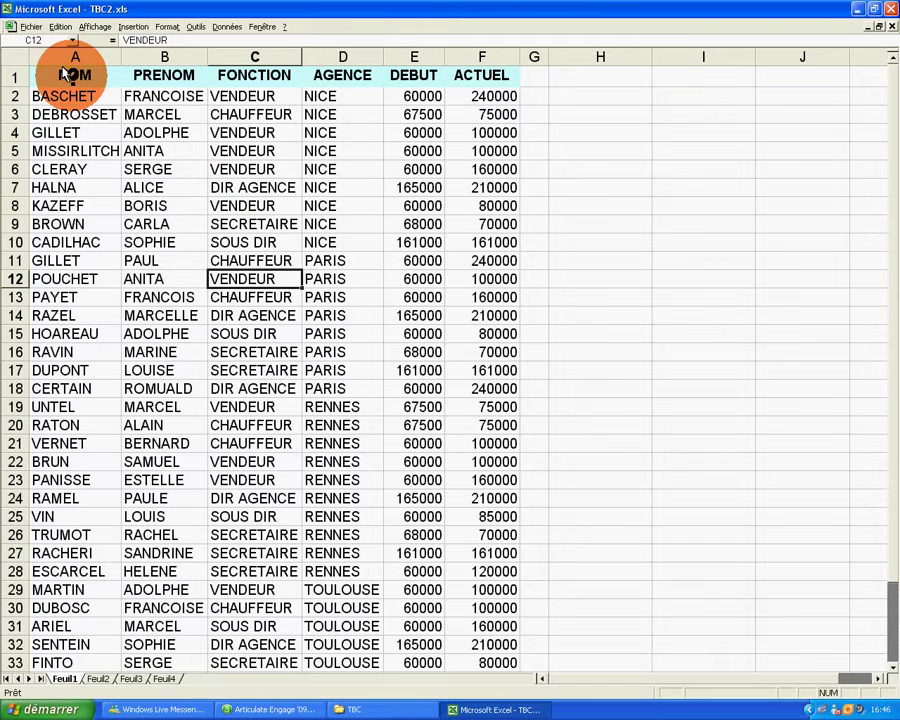
left_click_drag(72, 75, 470, 75)
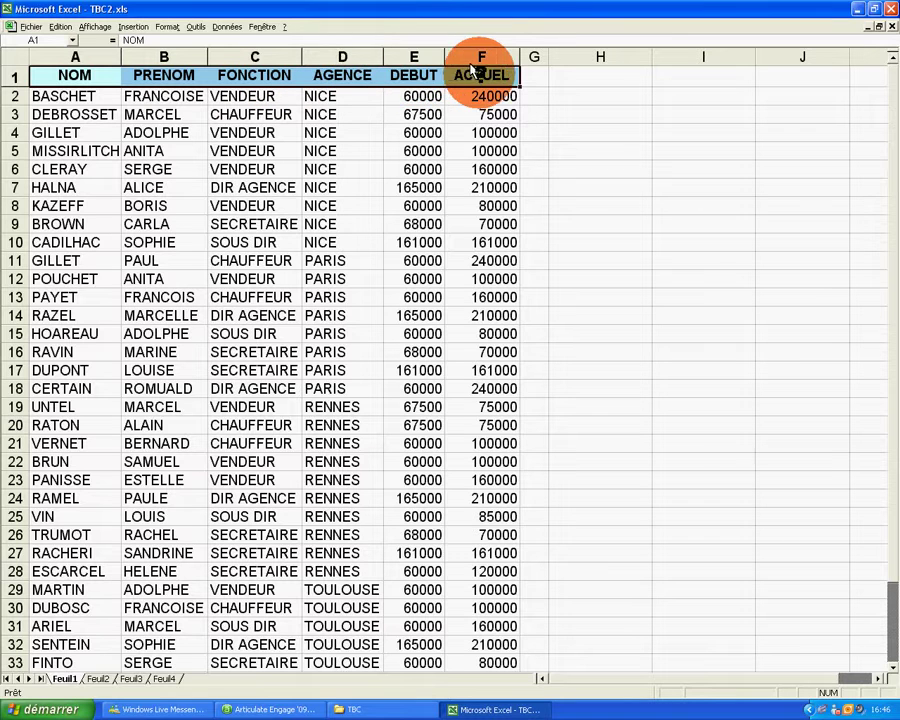
- With a cell inside the data table selected, launch the PivotTable wizard from the Données menu
left_click(315, 241)
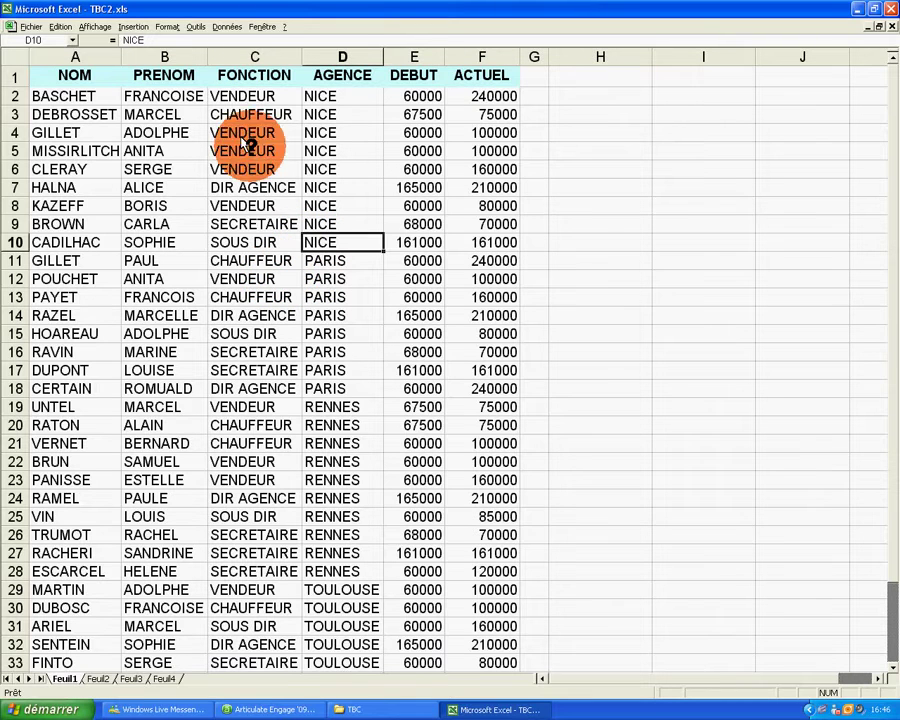
left_click(217, 22)
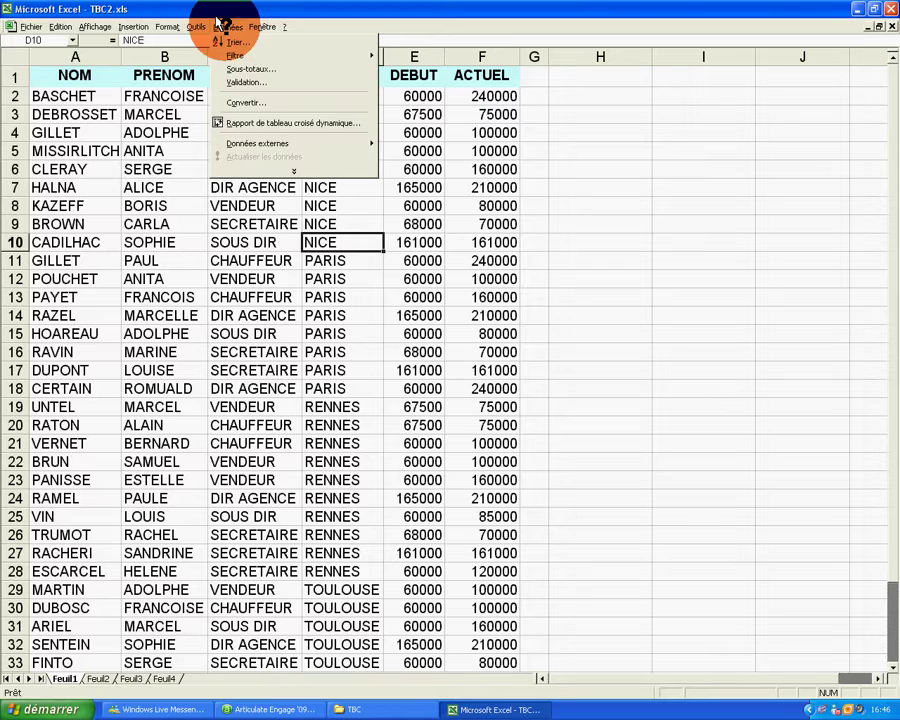
left_click(243, 120)
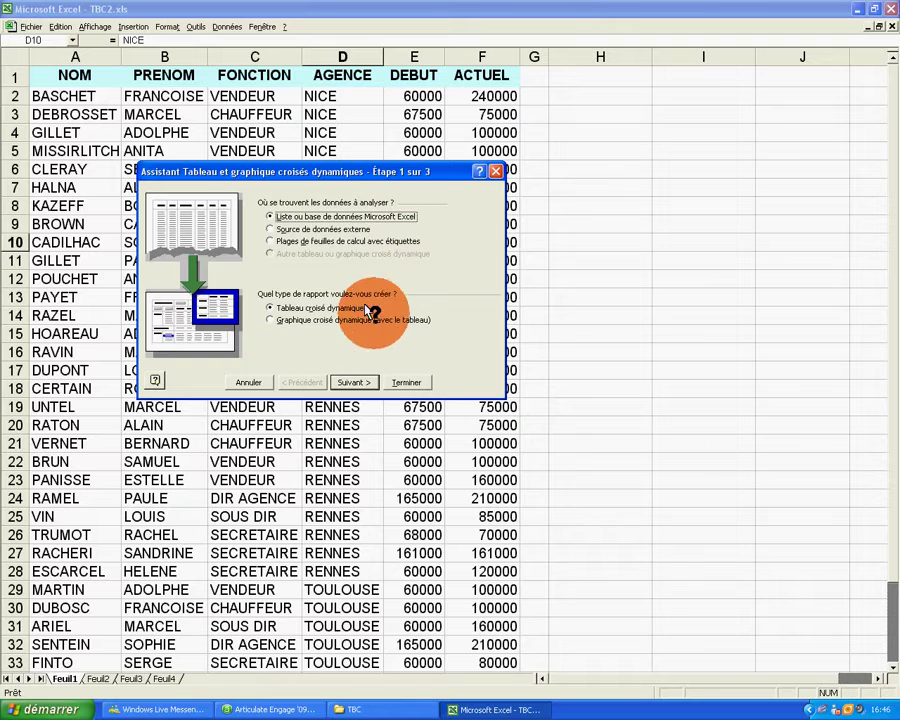
- Advance to the data-location step and set the source range to Feuil1!$A$1:$F$20
left_click(342, 381)
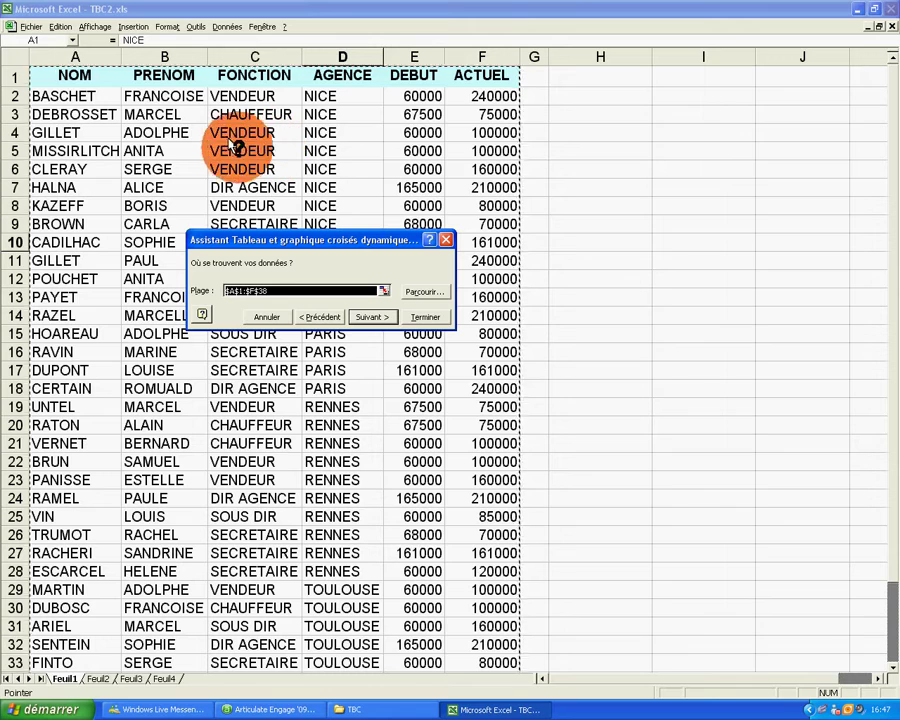
left_click(55, 70)
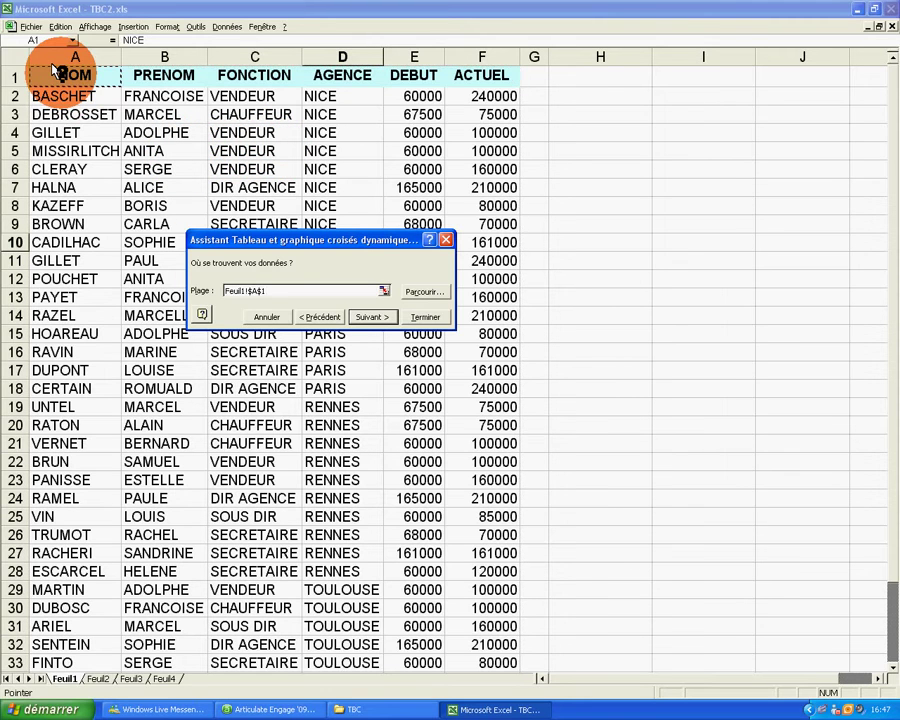
left_click_drag(55, 70, 79, 153)
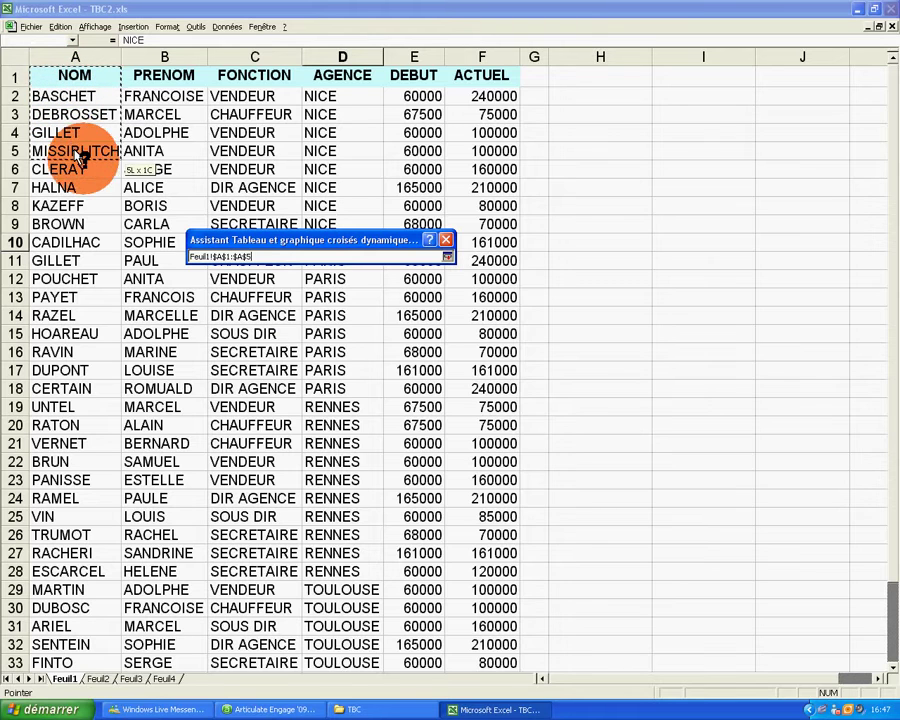
mouse_move(79, 155)
left_mouse_down()
mouse_move(137, 228)
mouse_move(220, 284)
mouse_move(476, 390)
left_mouse_up()
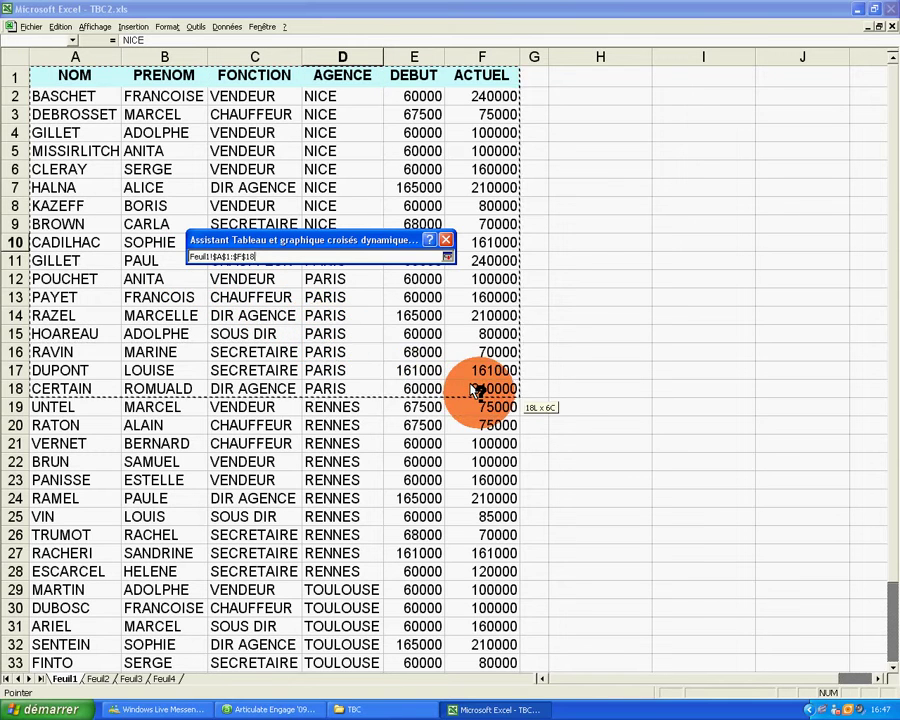
left_click_drag(476, 390, 483, 425)
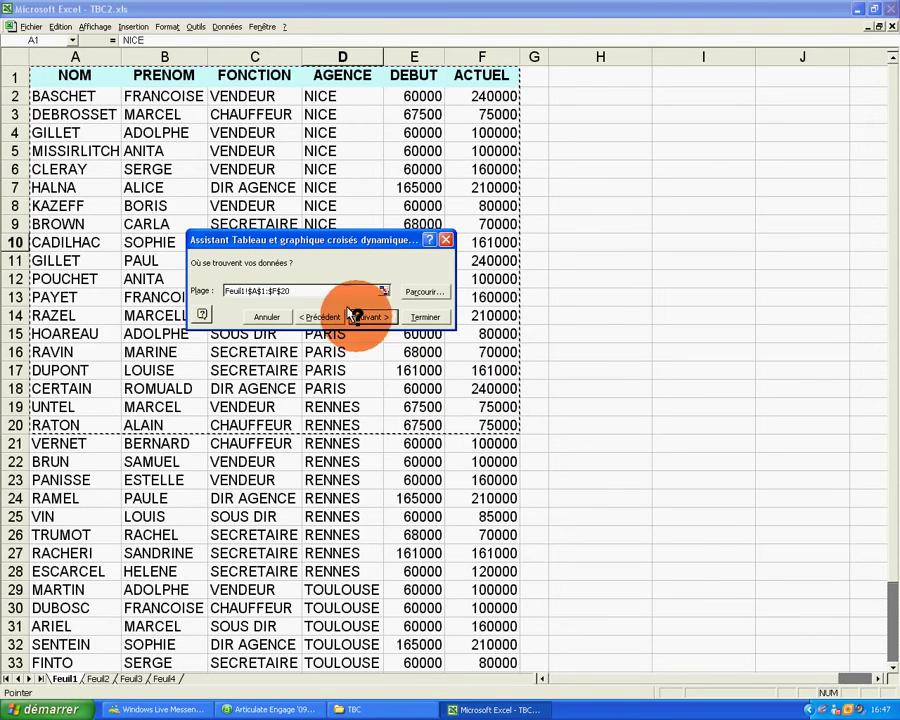
- Reselect the source range as Feuil1!$A$1:$F$38 and advance to the destination step
left_click(42, 76)
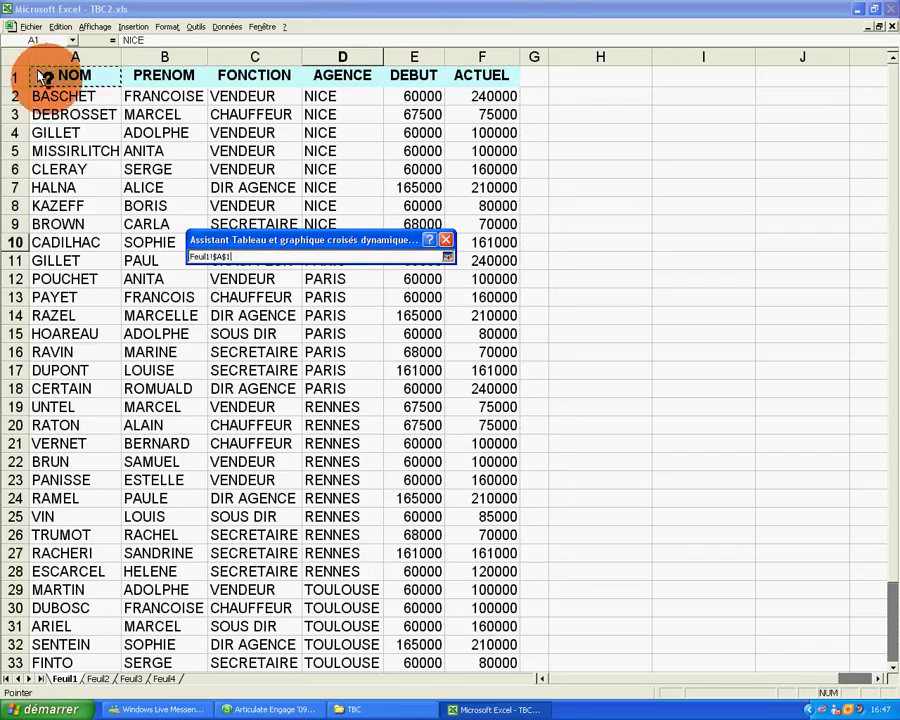
mouse_move(42, 76)
left_mouse_down()
mouse_move(495, 668)
mouse_move(490, 537)
left_mouse_up()
left_click(891, 57)
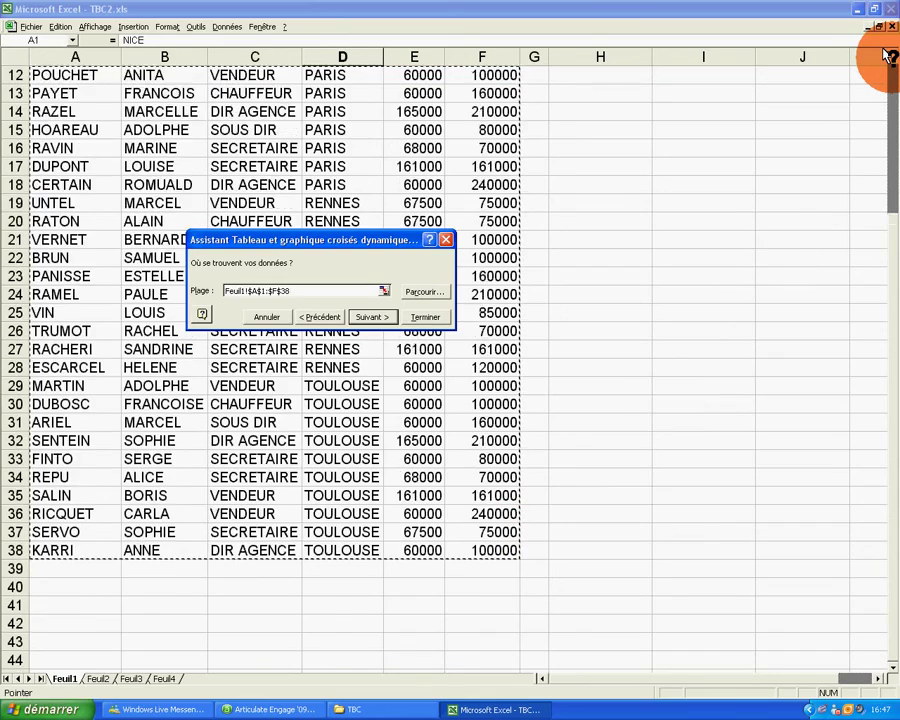
left_click_drag(886, 55, 886, 55)
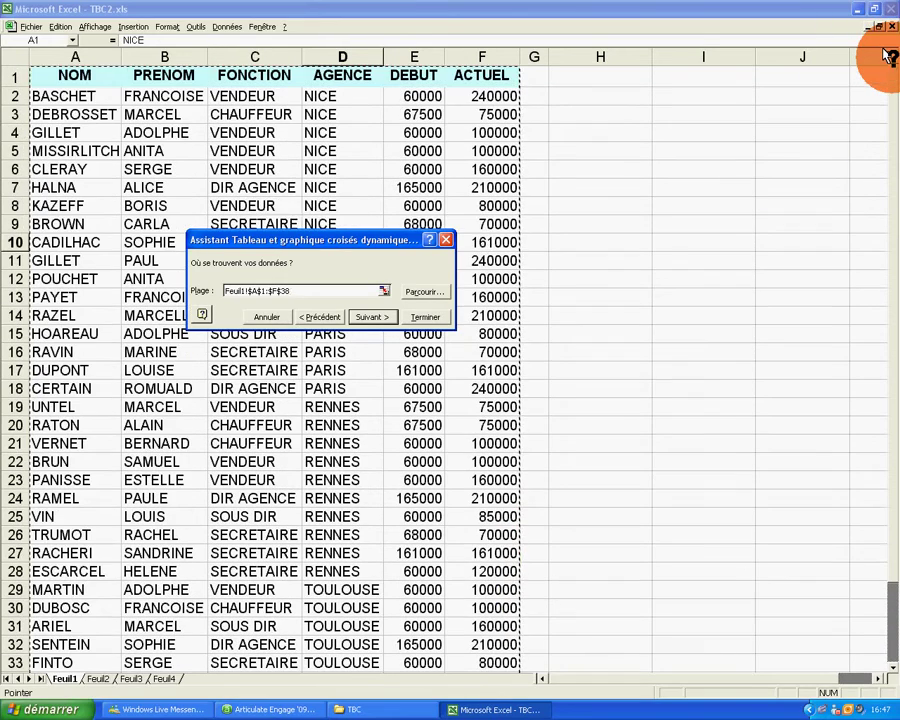
left_click(262, 262)
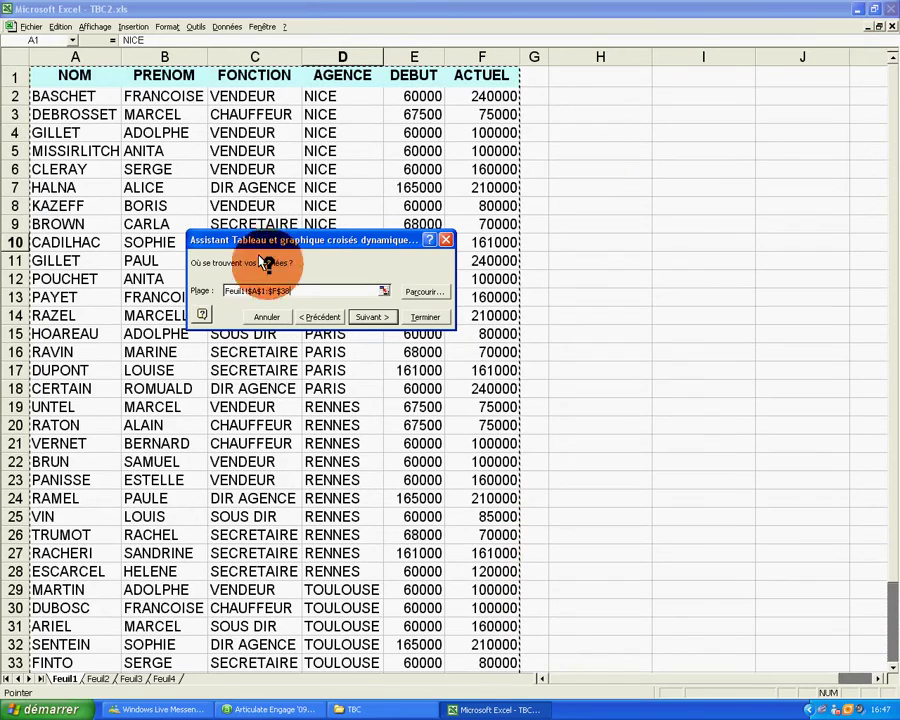
left_click(257, 291)
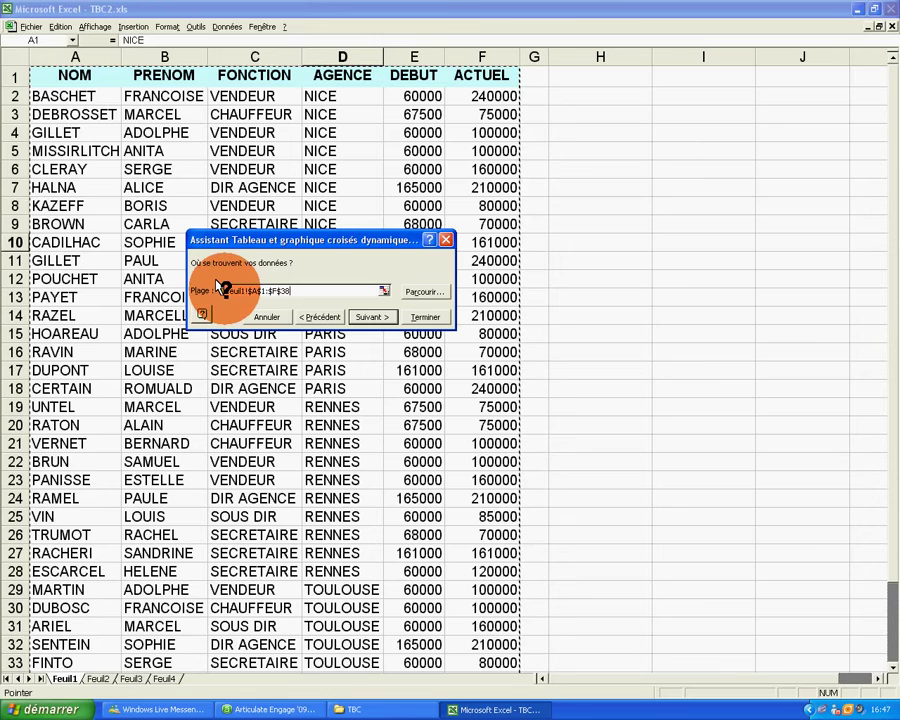
left_click(371, 315)
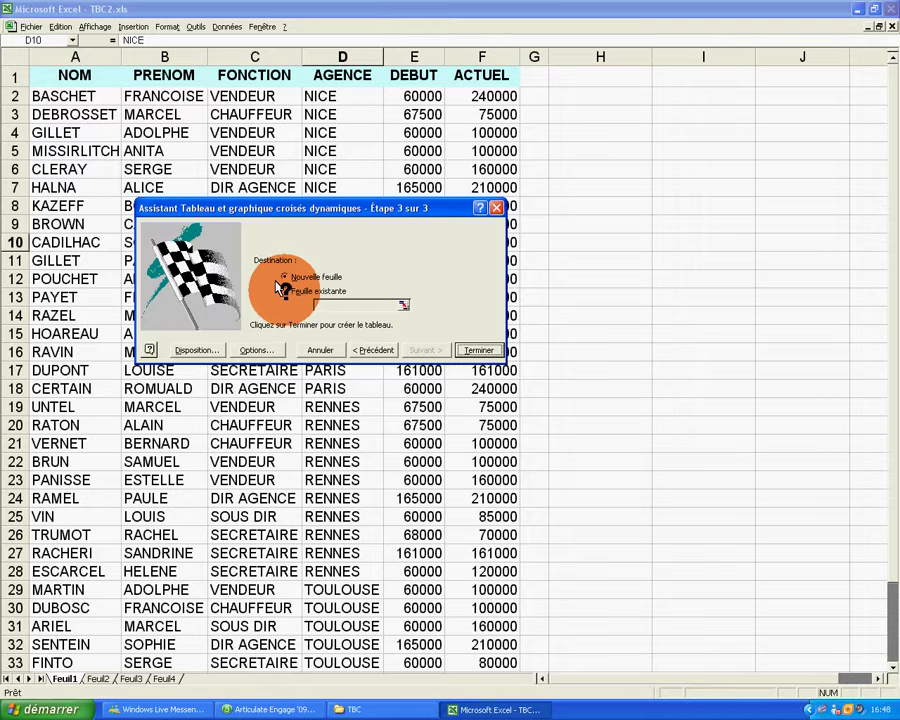
- Place the pivot table on the existing sheet at Feuil1!$H$2
left_click(283, 290)
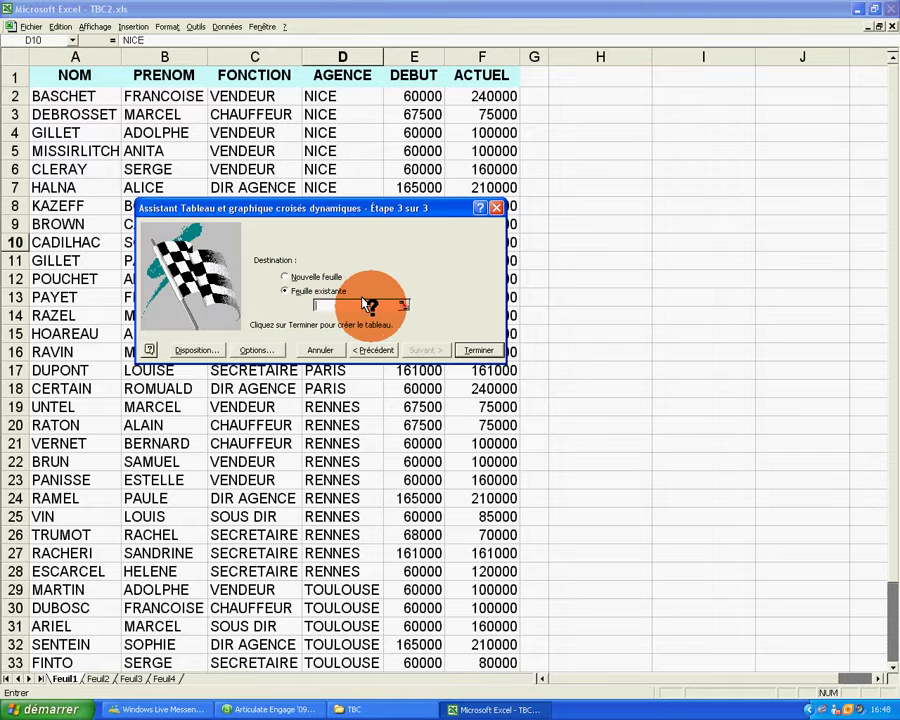
left_click(596, 92)
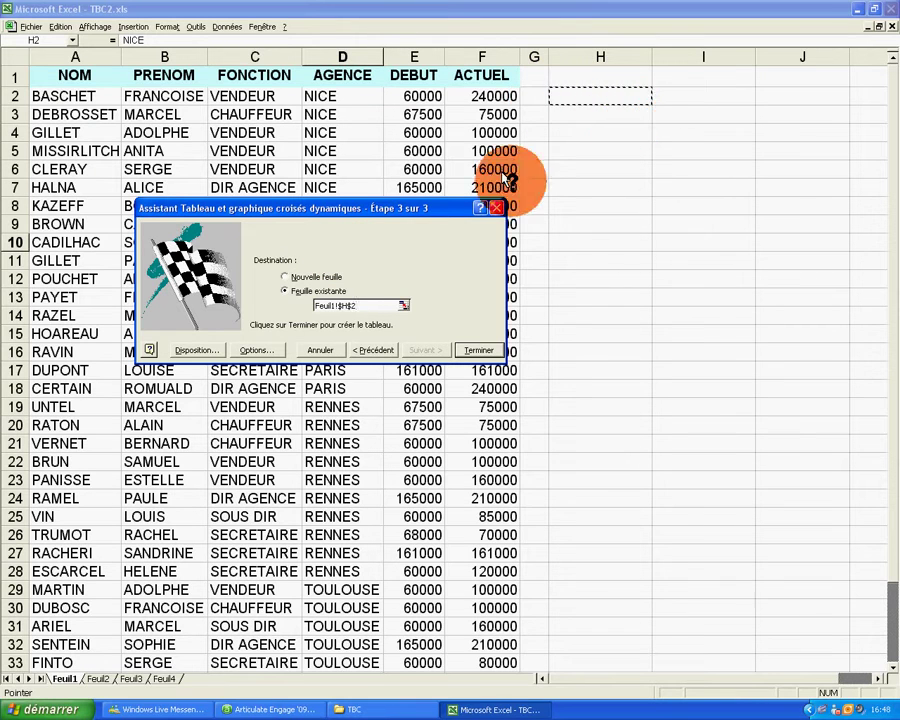
- Finish the wizard to create the empty pivot table at H2, and move its toolbar below the layout
left_click(466, 344)
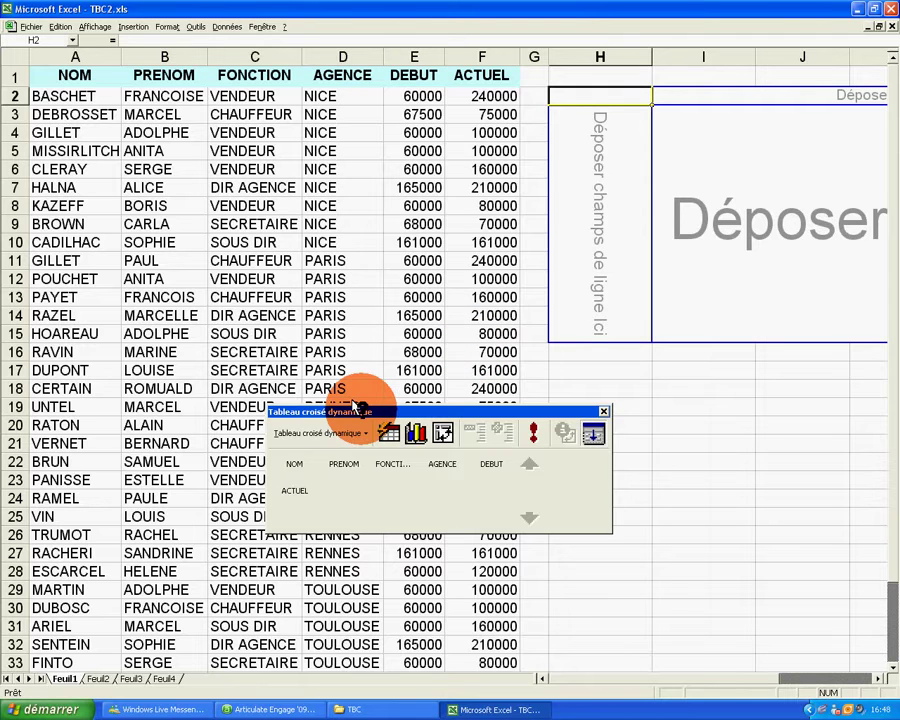
left_click_drag(352, 406, 605, 360)
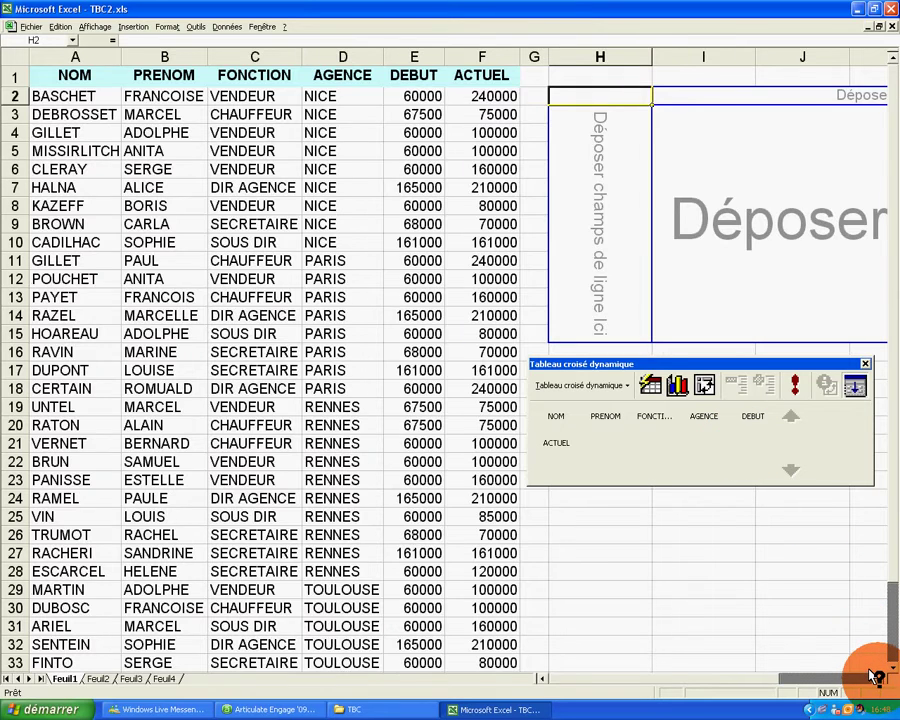
scroll(875, 677, "right", 4)
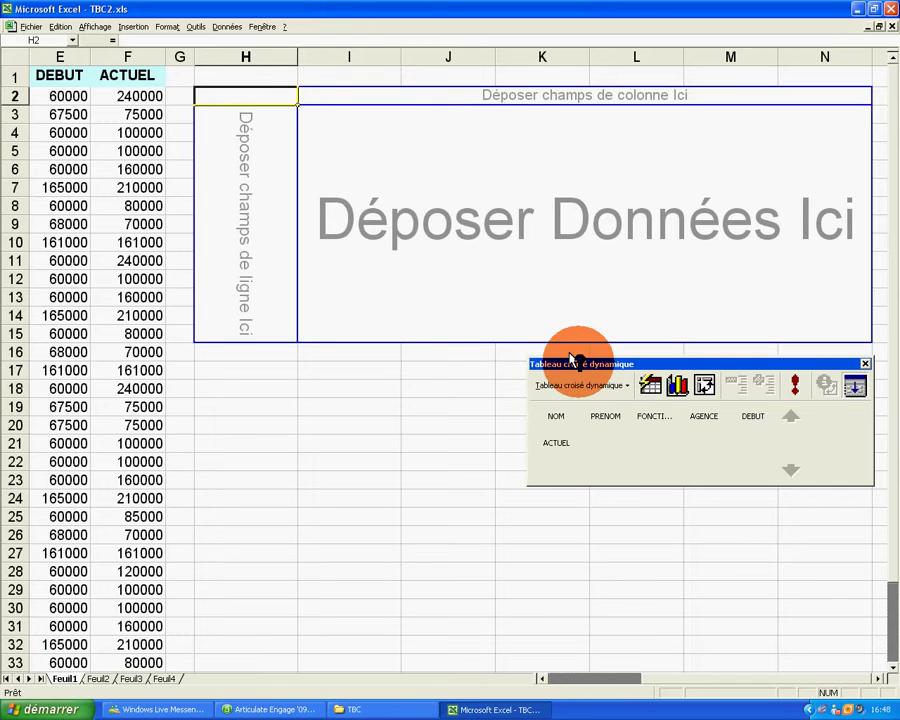
left_click_drag(572, 359, 340, 403)
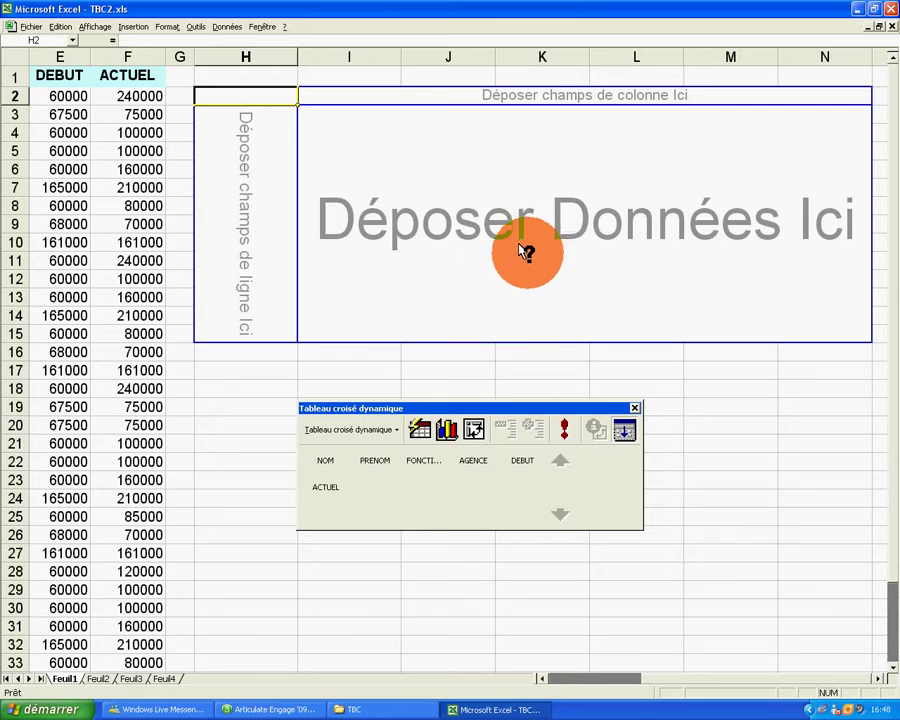
- Activate the empty pivot table at H2 so its drop zones and six field buttons appear
left_click(438, 368)
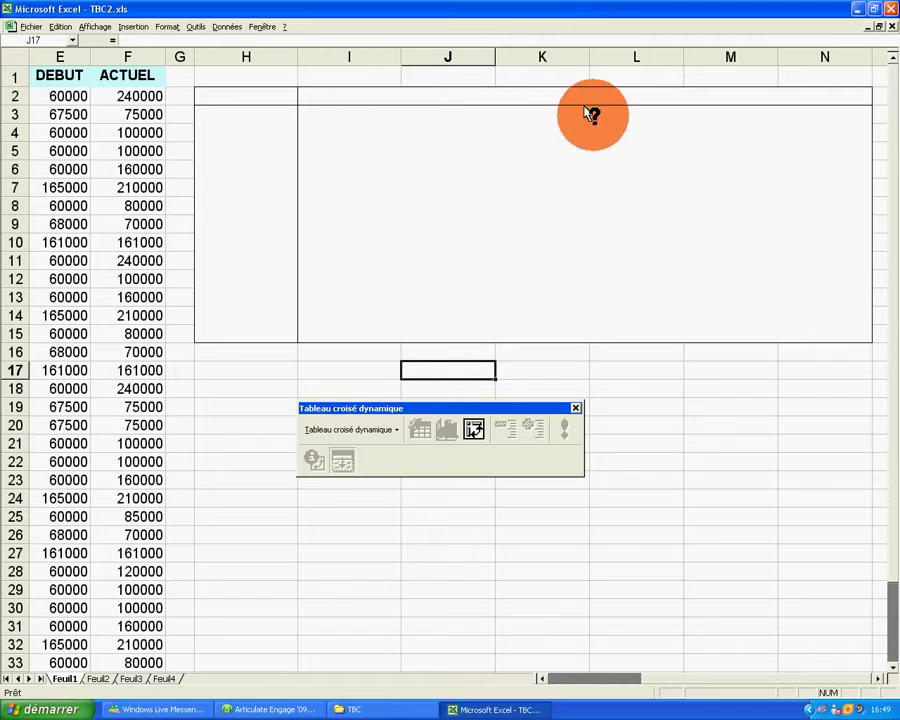
left_click(408, 201)
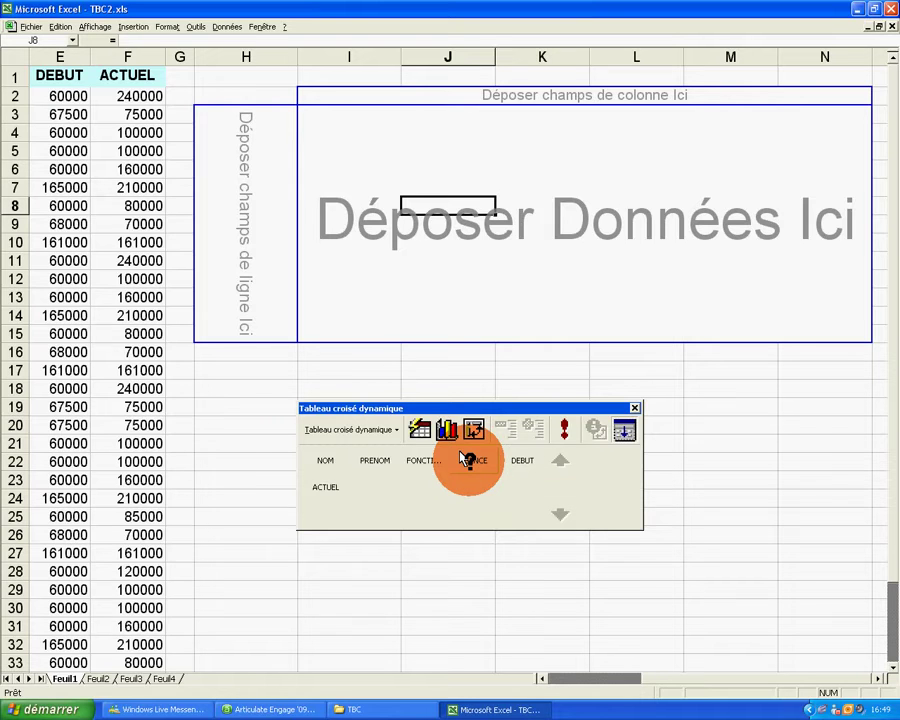
- Drag AGENCE into the pivot table's row area at H3
left_click_drag(466, 458, 466, 458)
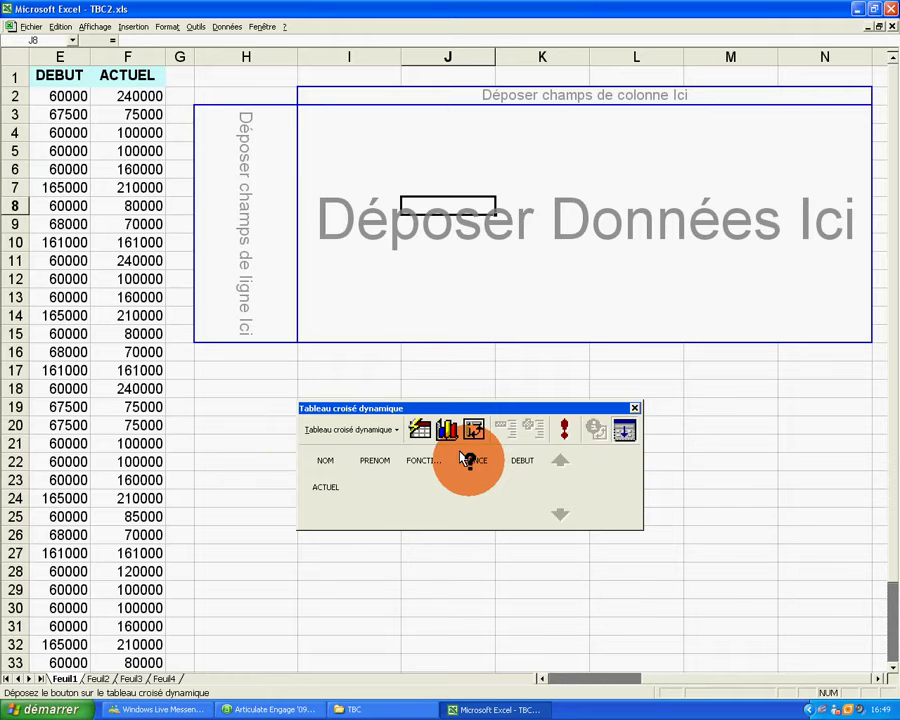
mouse_move(466, 459)
left_mouse_down()
mouse_move(444, 460)
mouse_move(297, 377)
left_mouse_up()
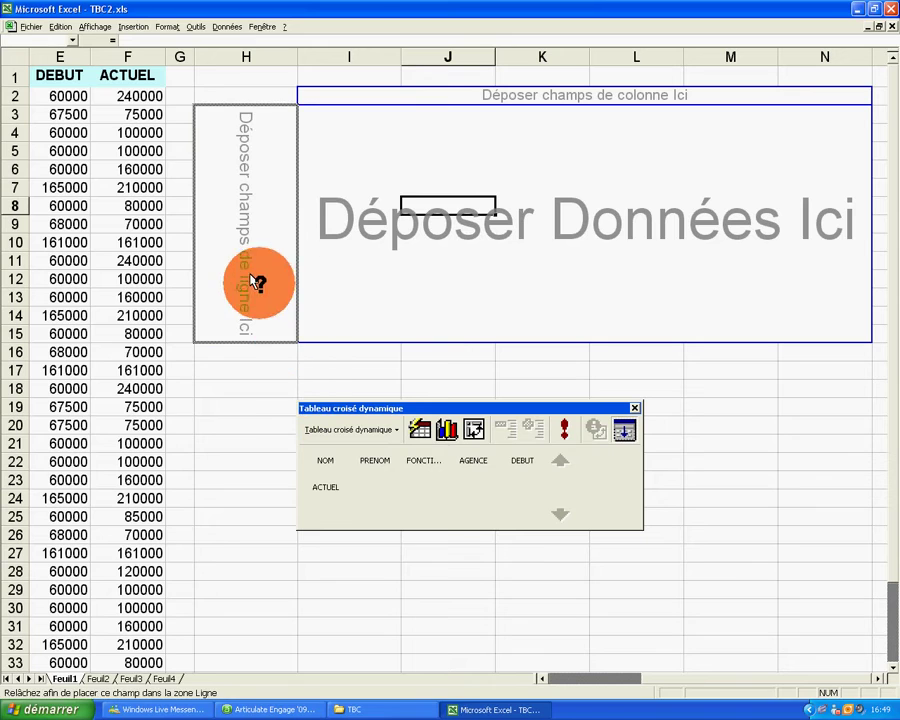
mouse_move(297, 377)
left_mouse_down()
mouse_move(224, 107)
mouse_move(224, 115)
left_mouse_up()
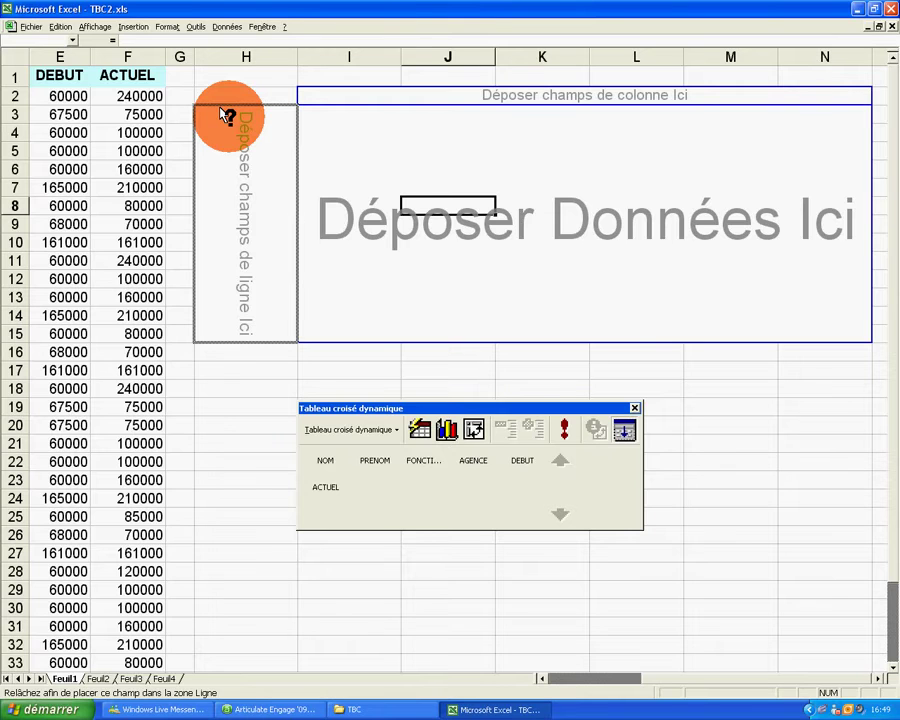
left_click_drag(224, 115, 225, 114)
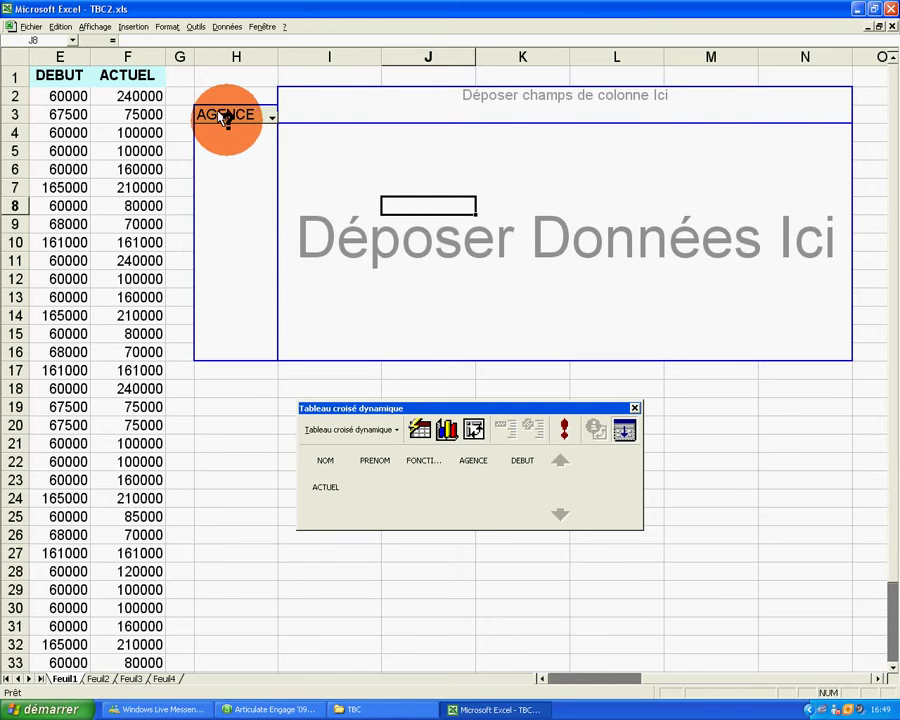
left_click(225, 117)
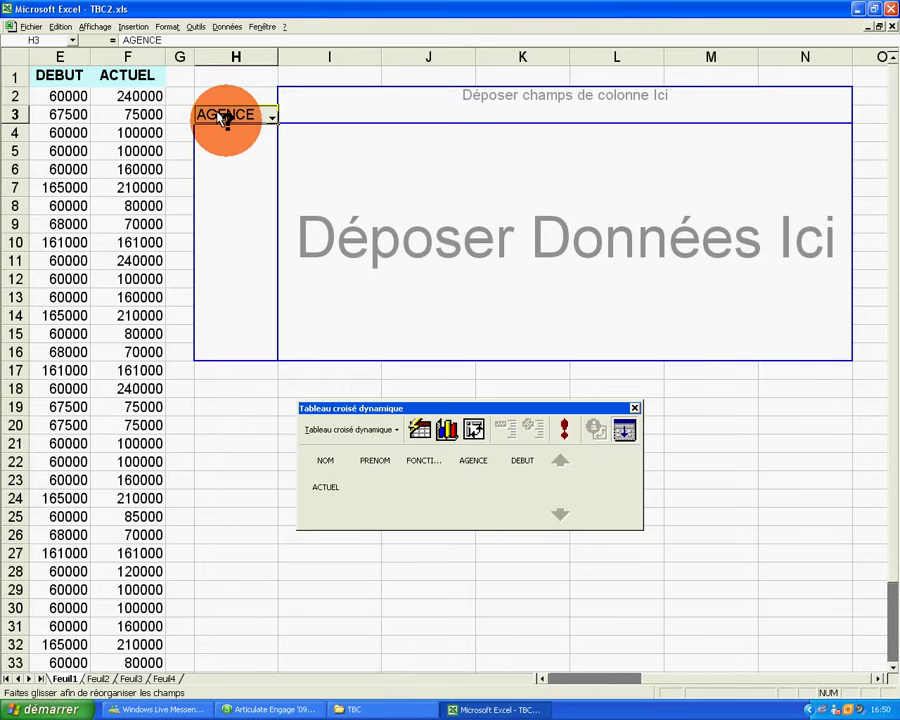
left_click_drag(225, 117, 227, 435)
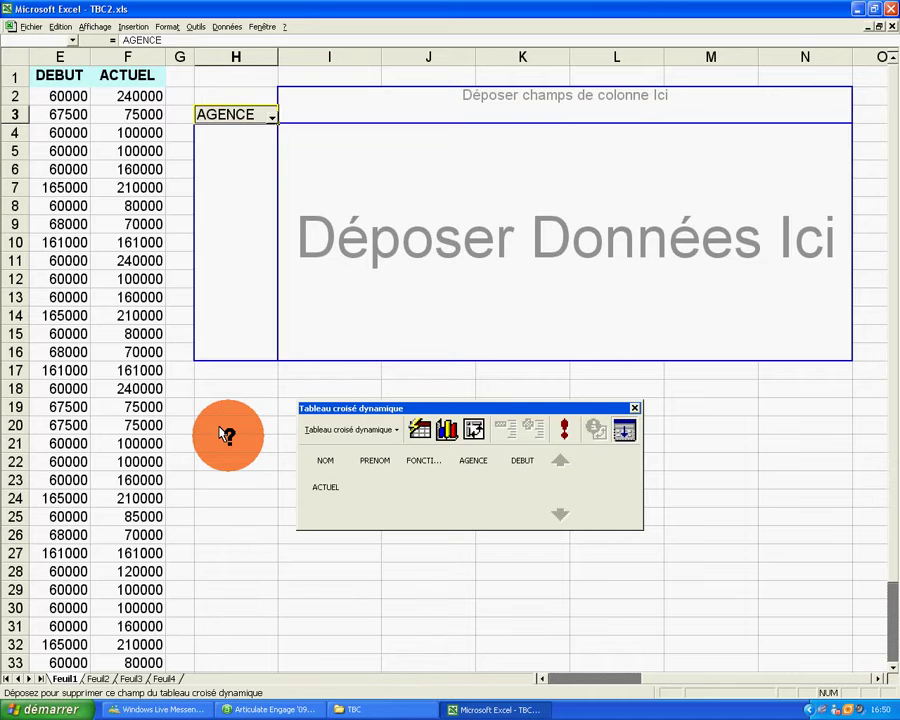
- Remove AGENCE from the pivot table and put it back as the row field
left_click_drag(227, 435, 227, 435)
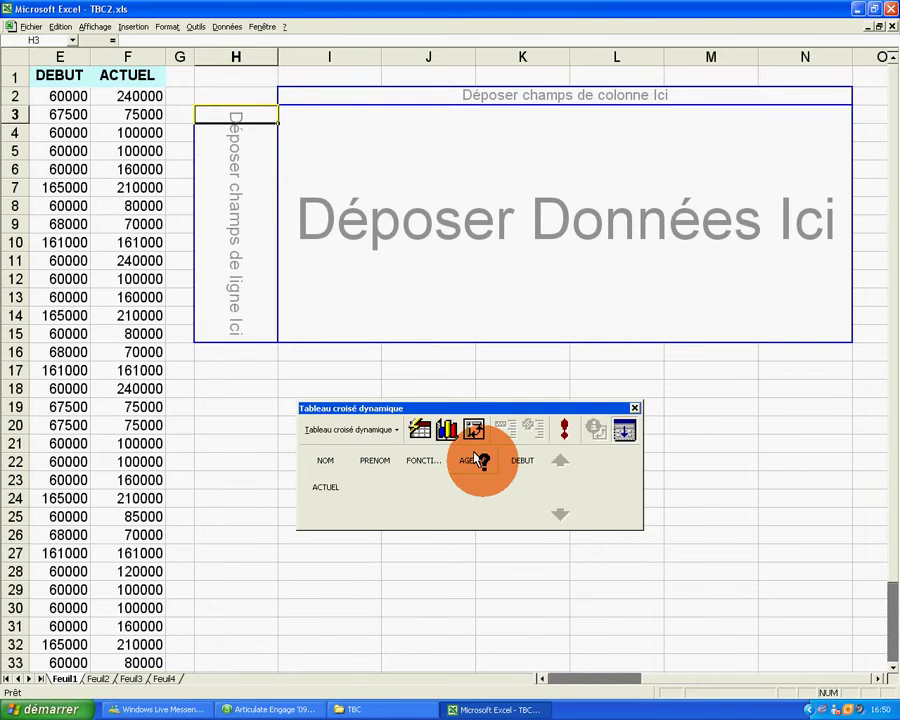
left_click_drag(476, 459, 364, 458)
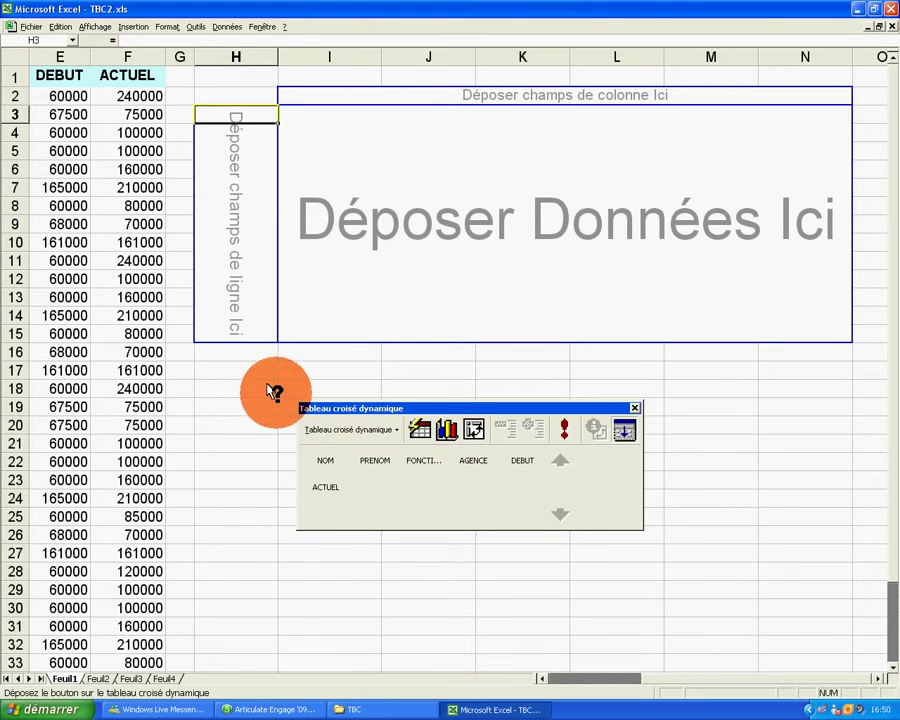
mouse_move(364, 458)
left_mouse_down()
mouse_move(220, 199)
mouse_move(220, 140)
left_mouse_up()
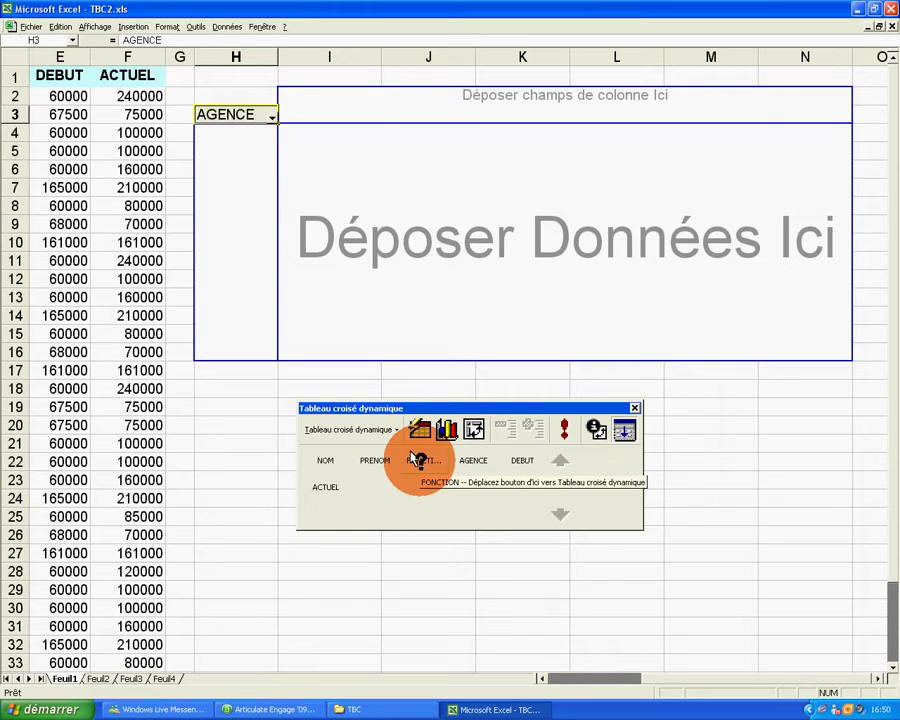
- Make FONCTION the pivot table's column field at I2
left_click_drag(415, 458, 415, 458)
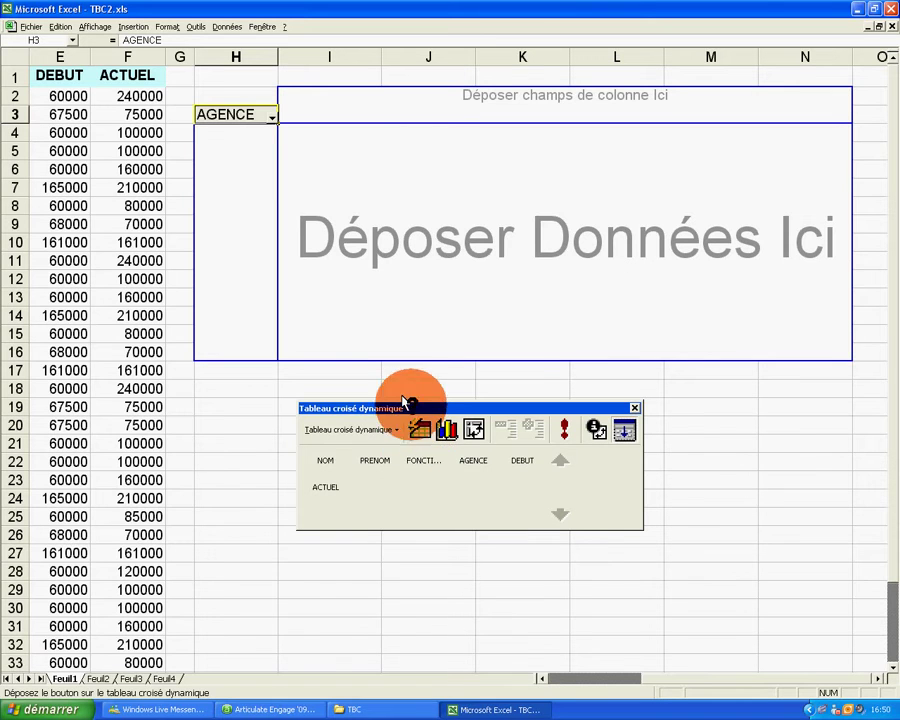
mouse_move(409, 452)
left_mouse_down()
mouse_move(401, 279)
mouse_move(578, 90)
mouse_move(386, 89)
left_mouse_up()
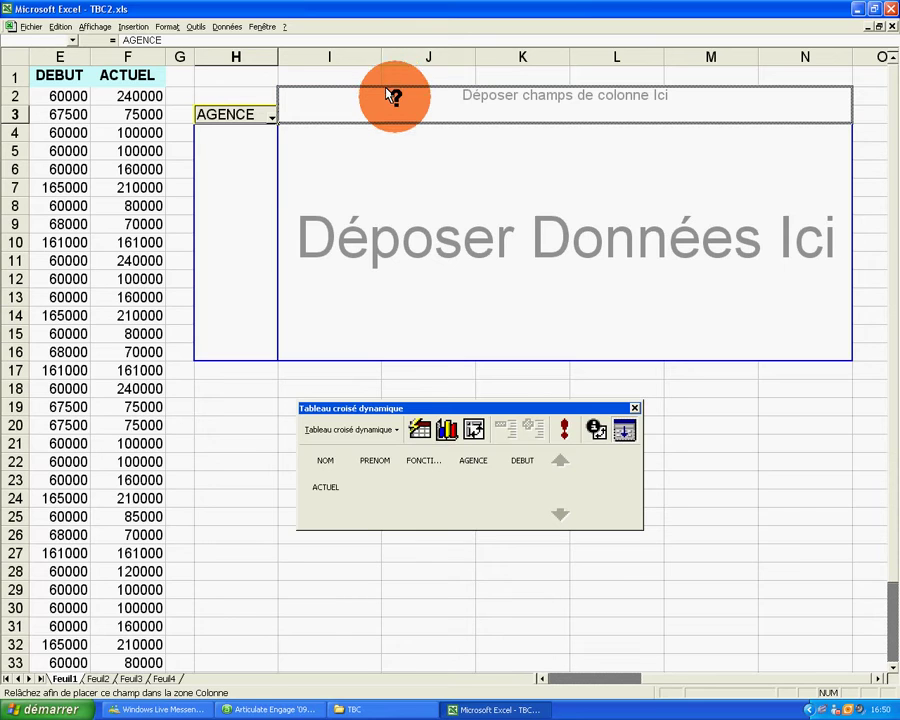
mouse_move(388, 94)
left_mouse_down()
mouse_move(388, 102)
mouse_move(366, 104)
left_mouse_up()
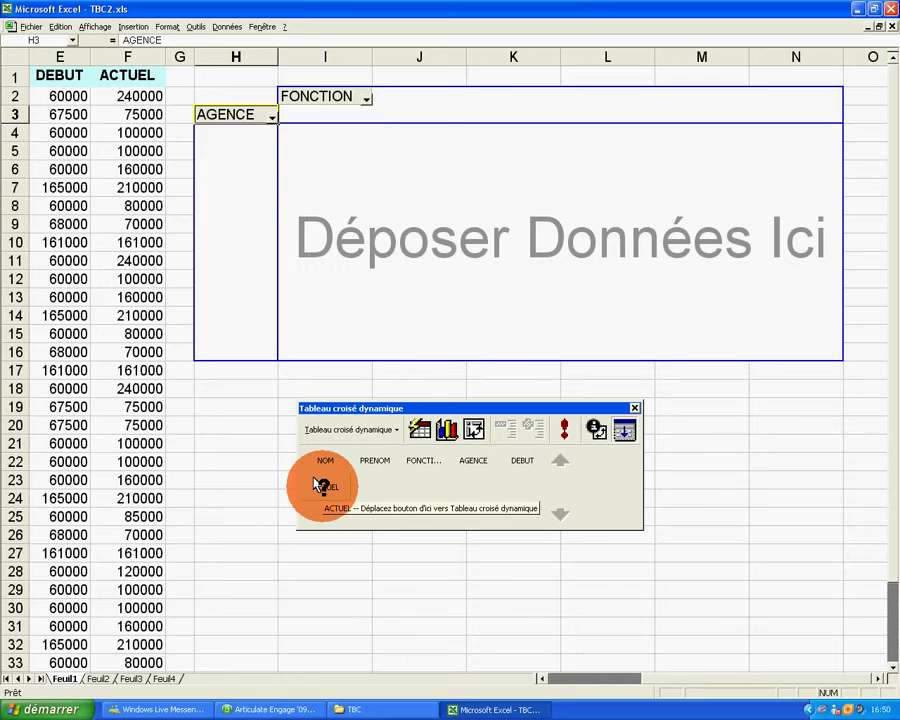
- Drop ACTUEL into the data area as Somme ACTUEL, giving a grand total of 4909000
left_click_drag(316, 485, 316, 485)
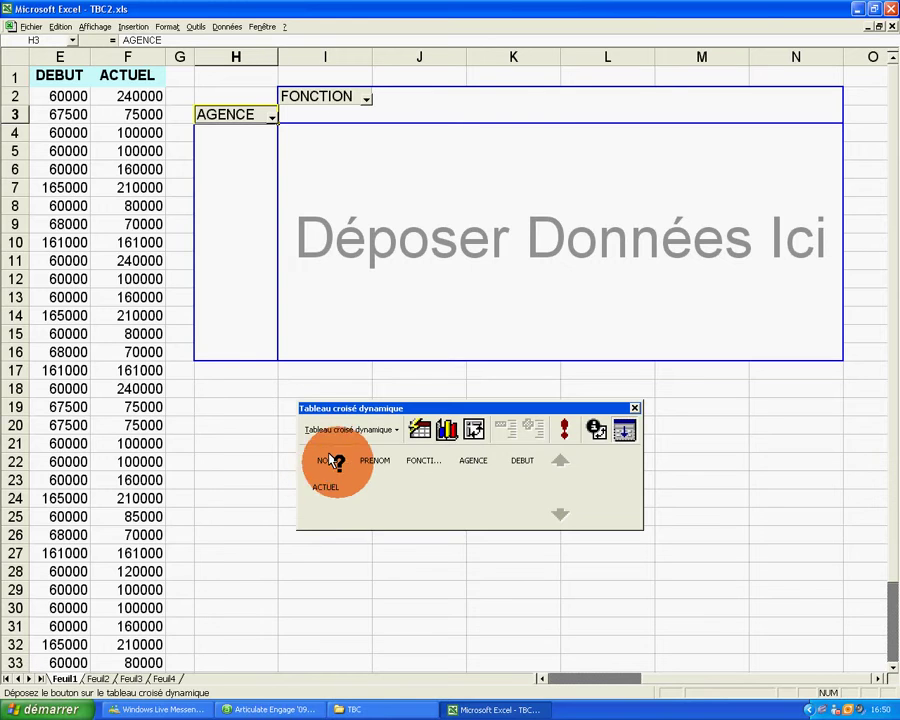
mouse_move(316, 485)
left_mouse_down()
mouse_move(450, 247)
mouse_move(498, 256)
mouse_move(507, 224)
left_mouse_up()
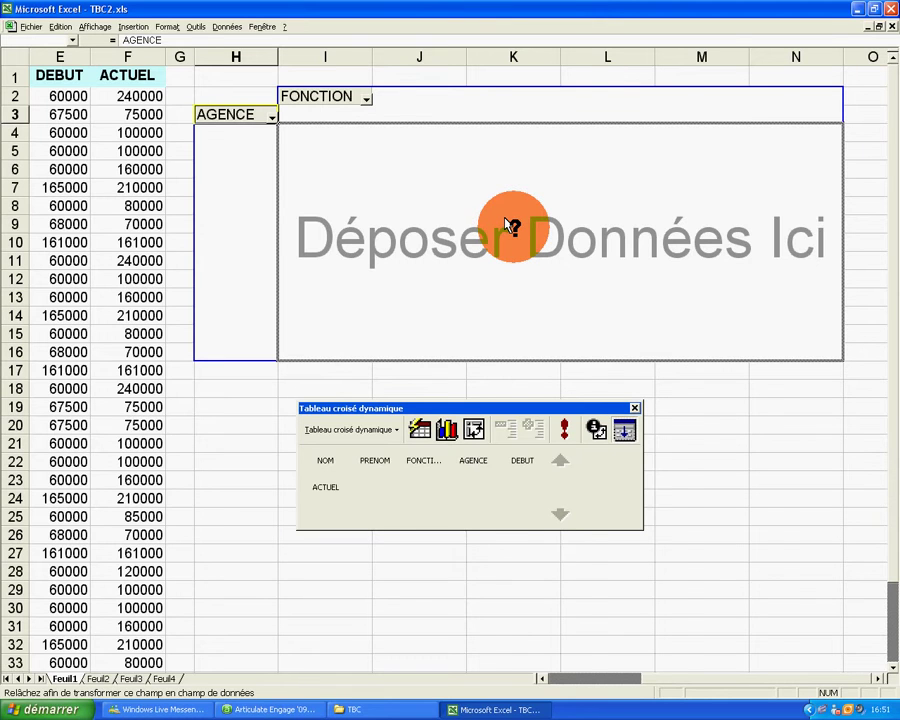
left_click_drag(507, 224, 510, 226)
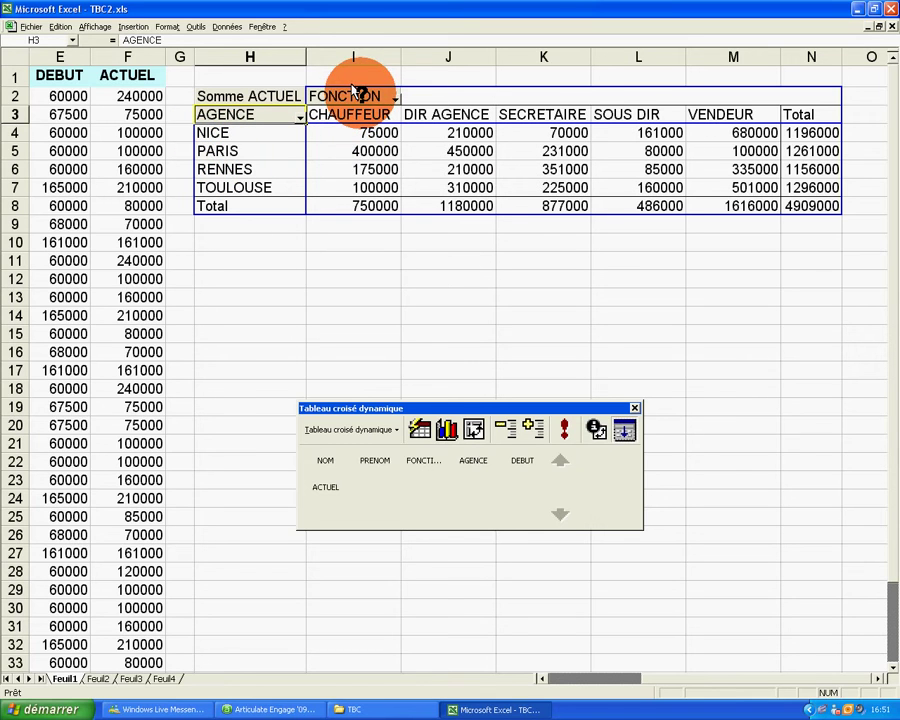
left_click(377, 150)
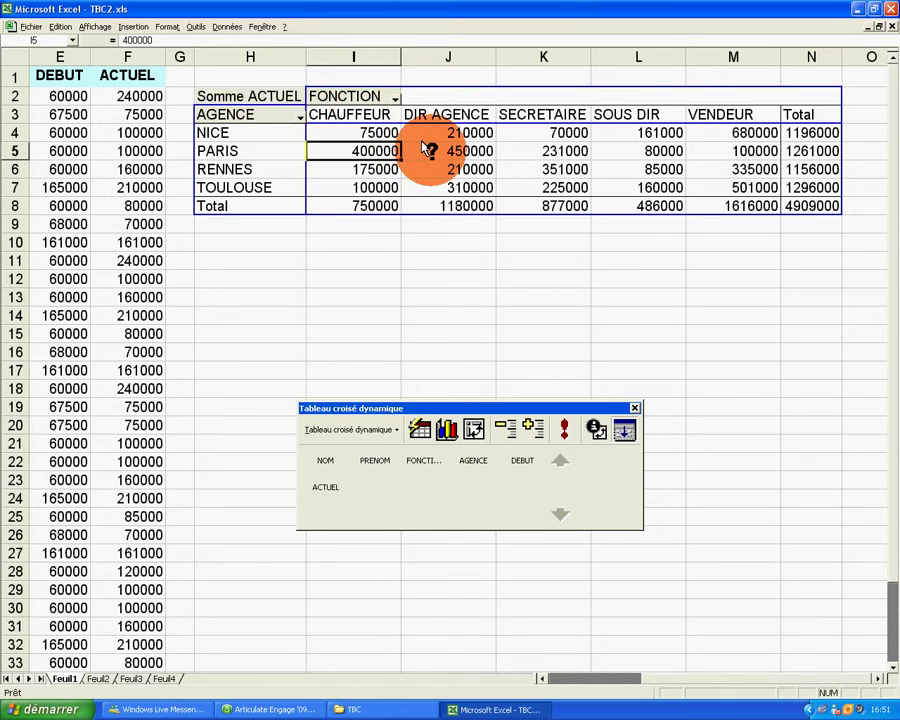
left_click(426, 155)
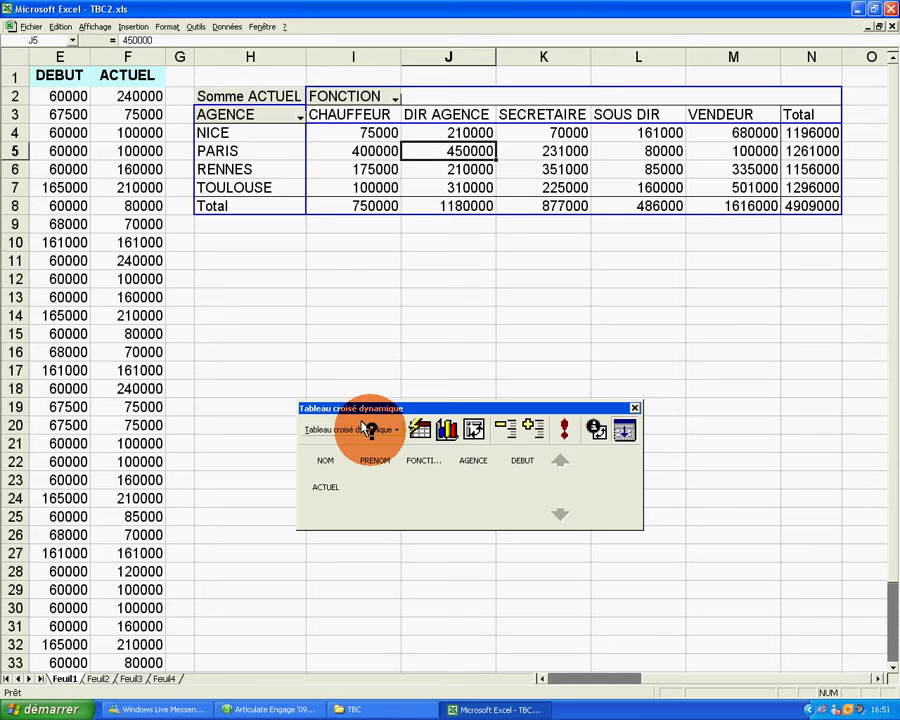
left_click(365, 428)
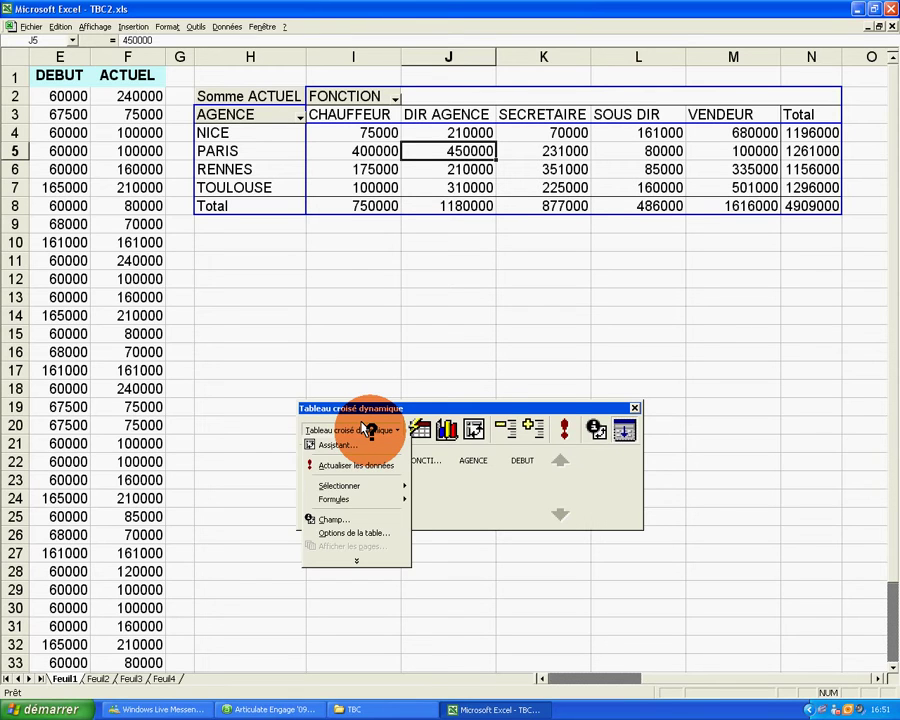
left_click(359, 528)
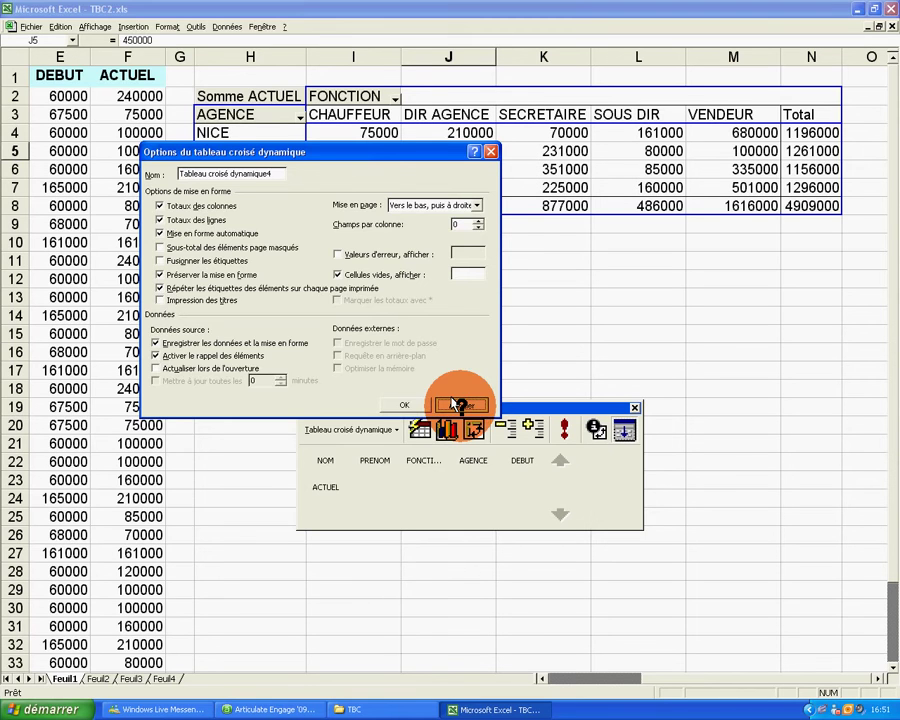
left_click(455, 404)
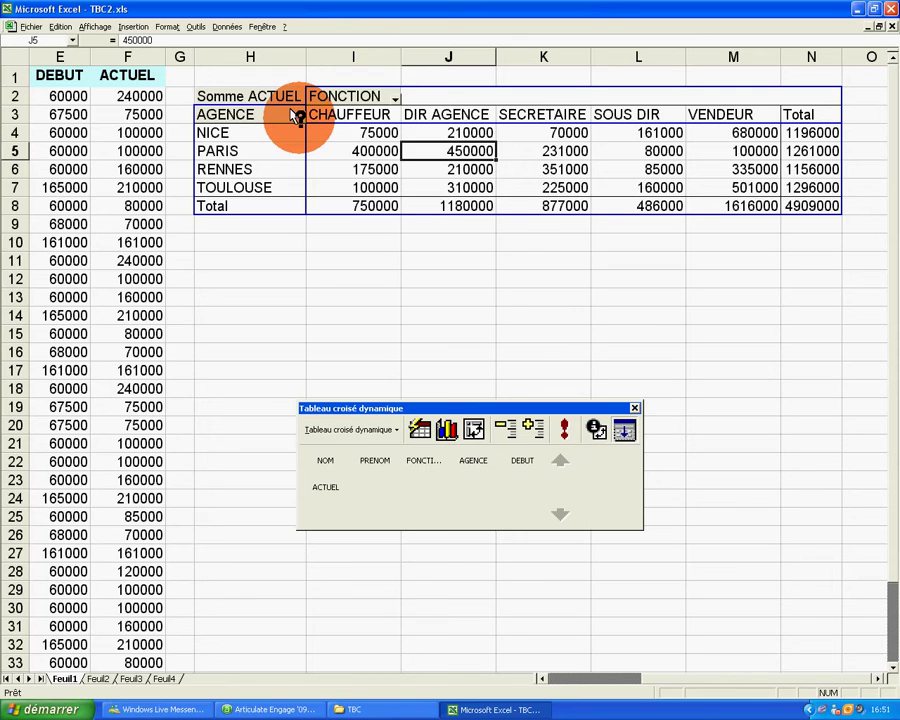
- Filter AGENCE to PARIS only by excluding NICE and TOULOUSE
left_click(294, 114)
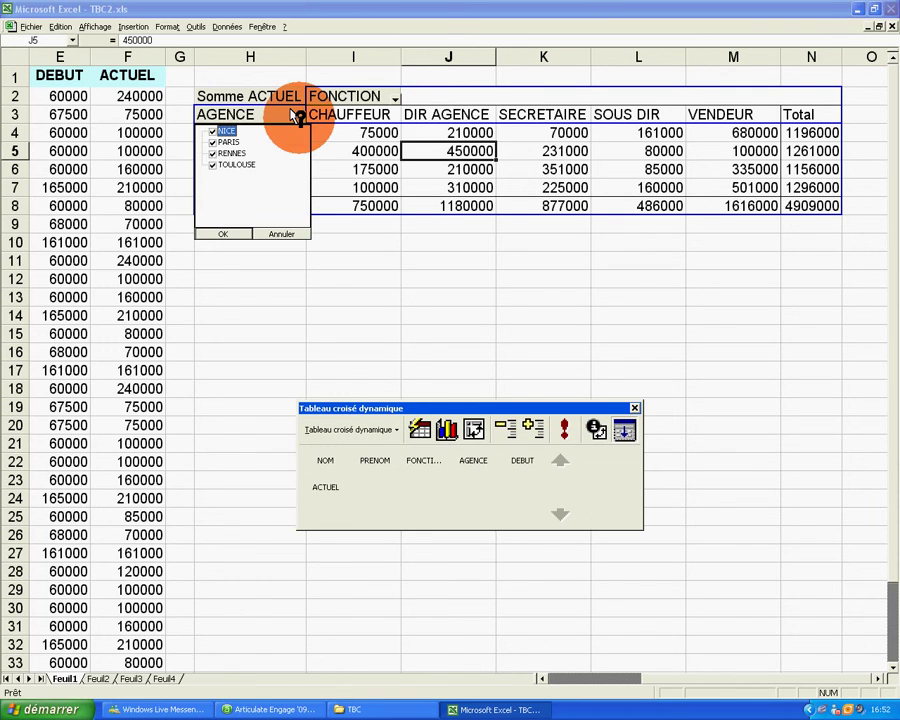
left_click(211, 131)
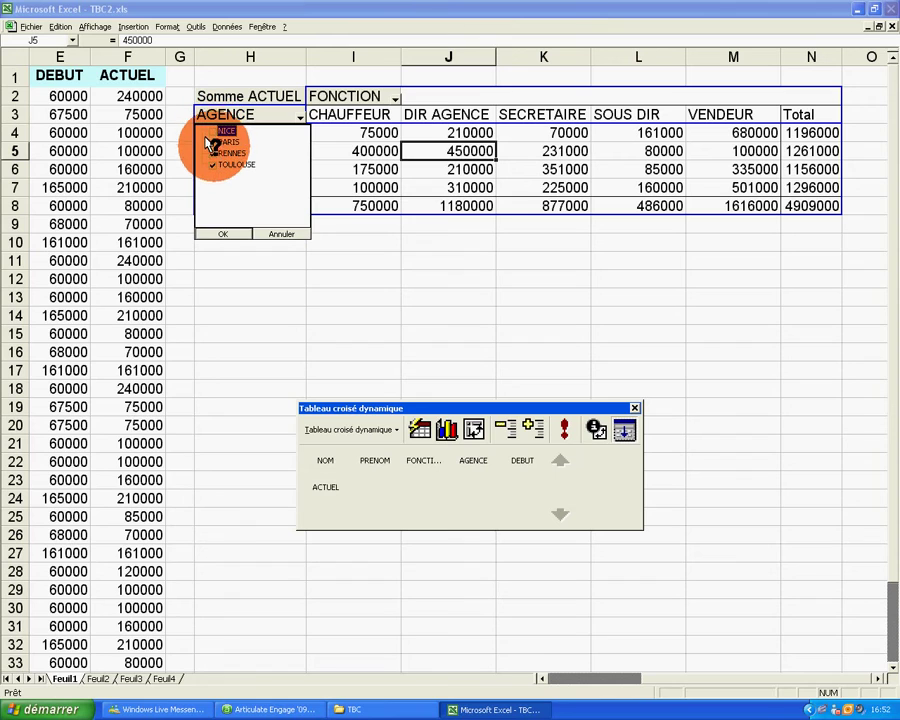
left_click(213, 164)
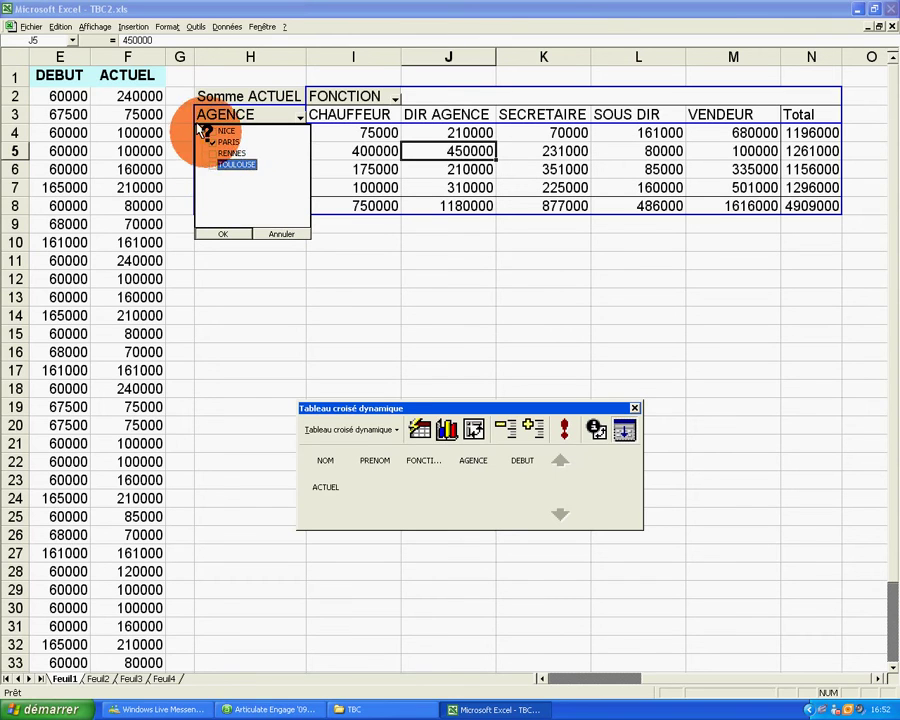
left_click(205, 140)
left_click(222, 233)
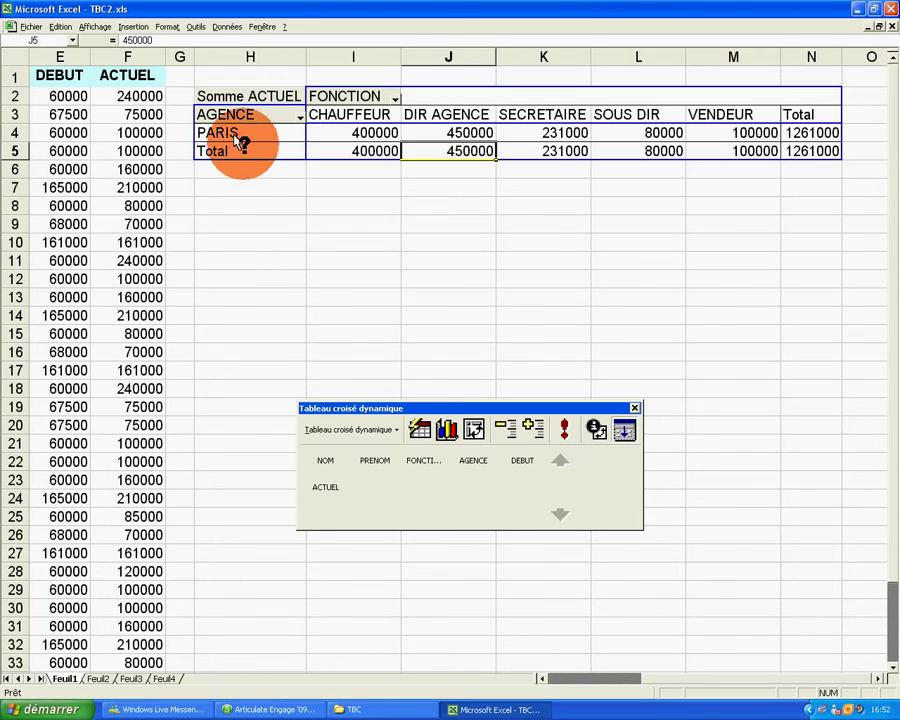
- Filter FONCTION to keep only CHAUFFEUR and SECRETAIRE, excluding DIR AGENCE, SOUS DIR and VENDEUR
left_click(395, 98)
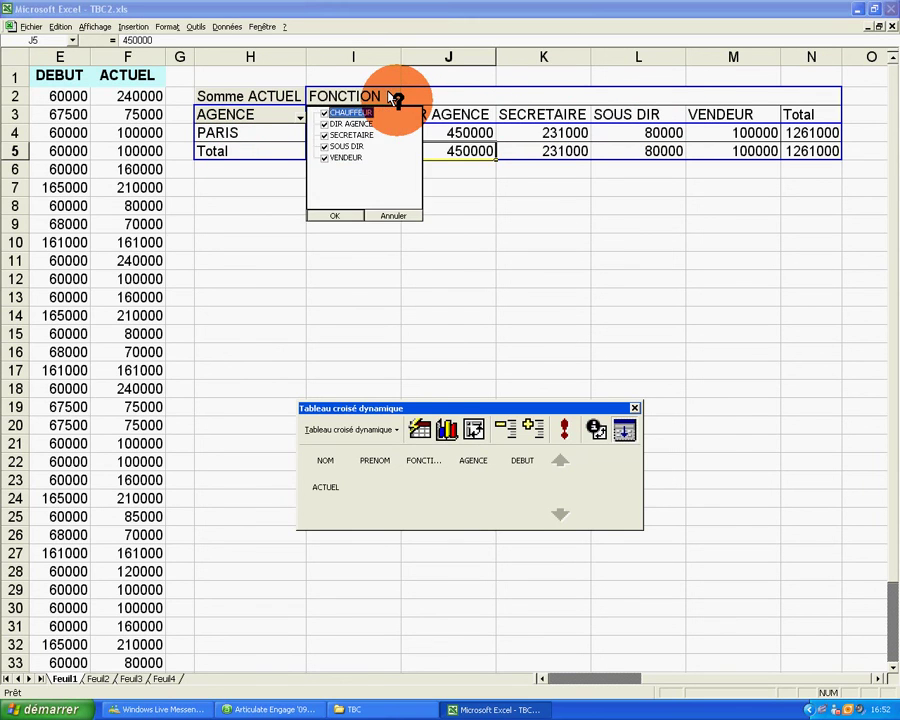
left_click(323, 124)
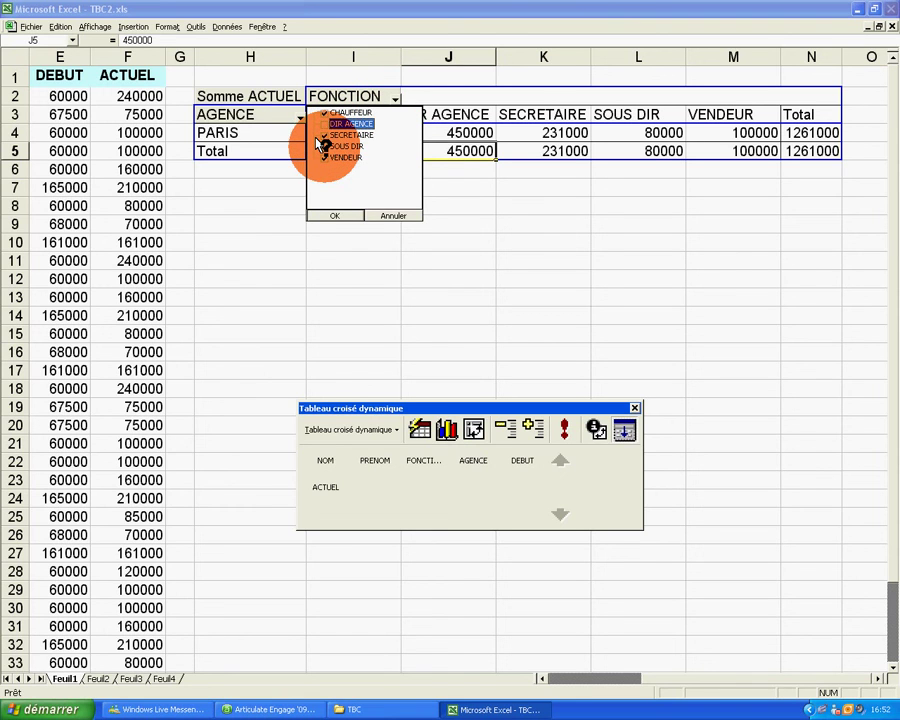
left_click(323, 146)
left_click(324, 157)
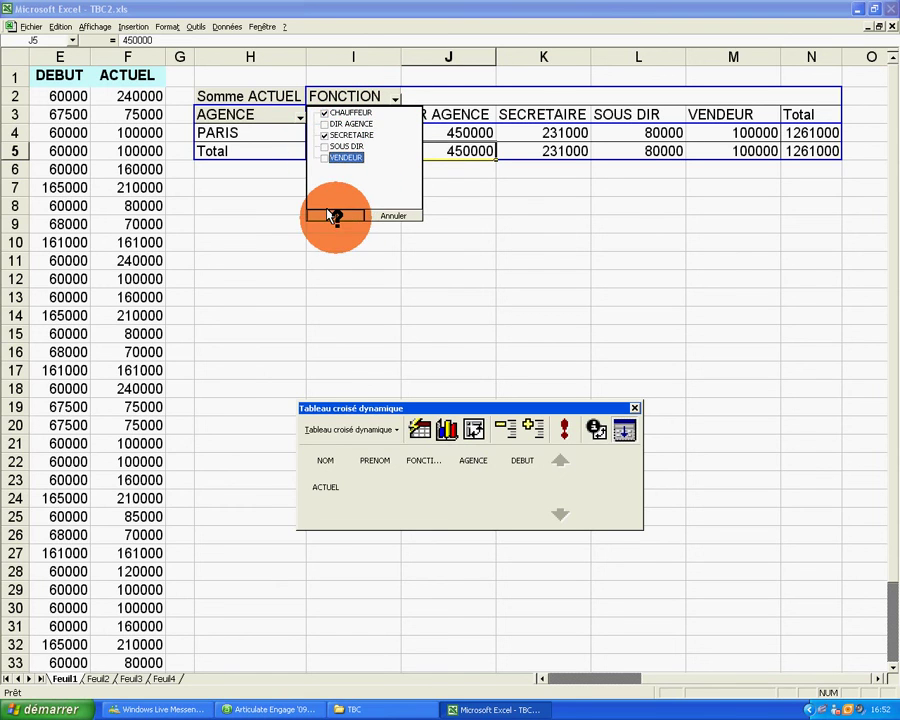
left_click(325, 215)
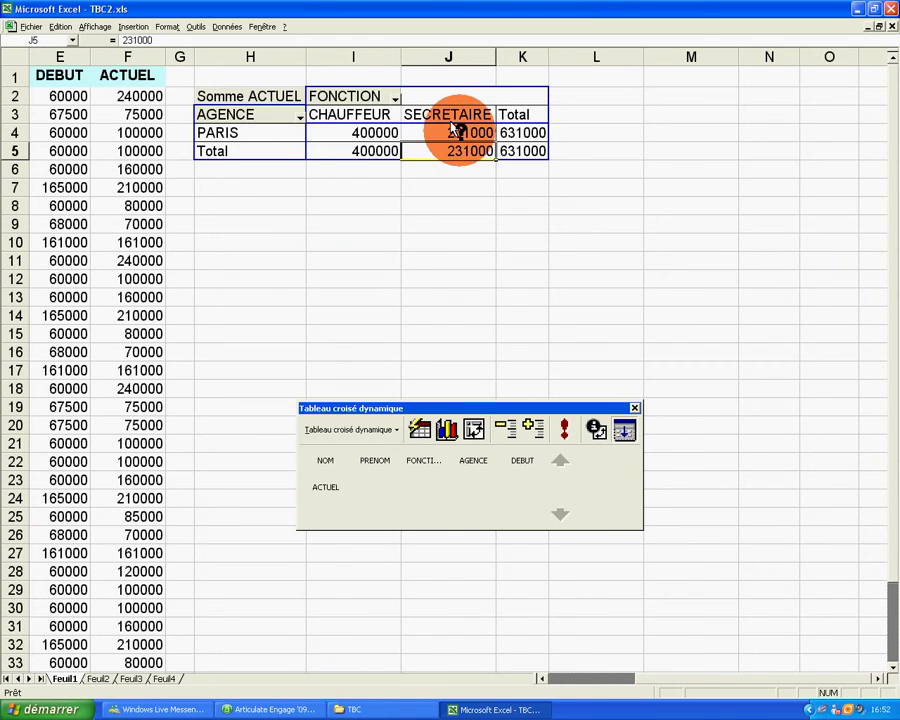
- Re-include RENNES and TOULOUSE in the AGENCE filter so all four agencies show
left_click(370, 134)
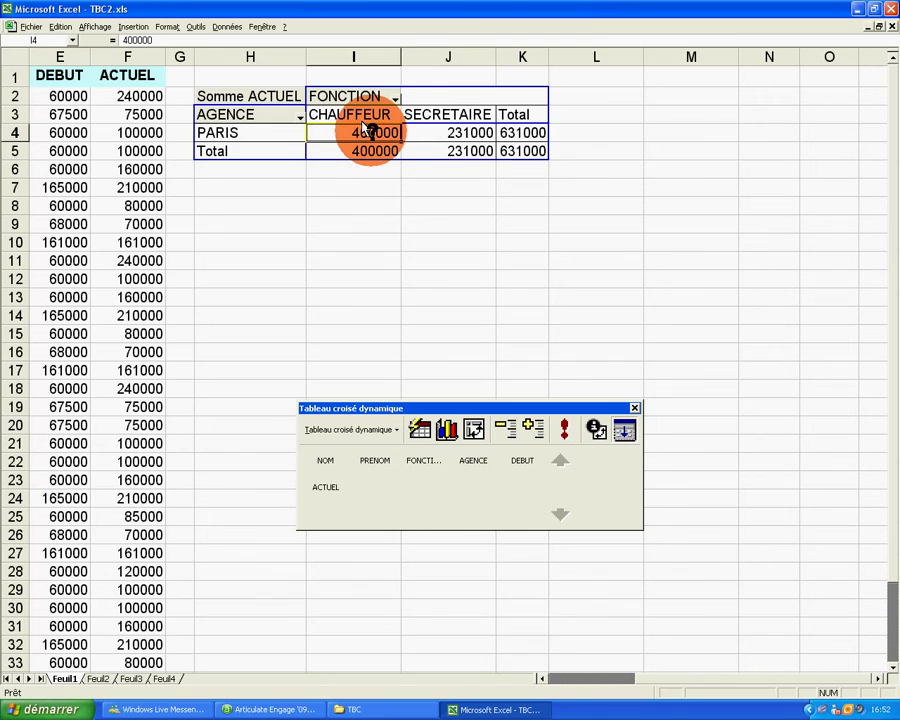
left_click(443, 130)
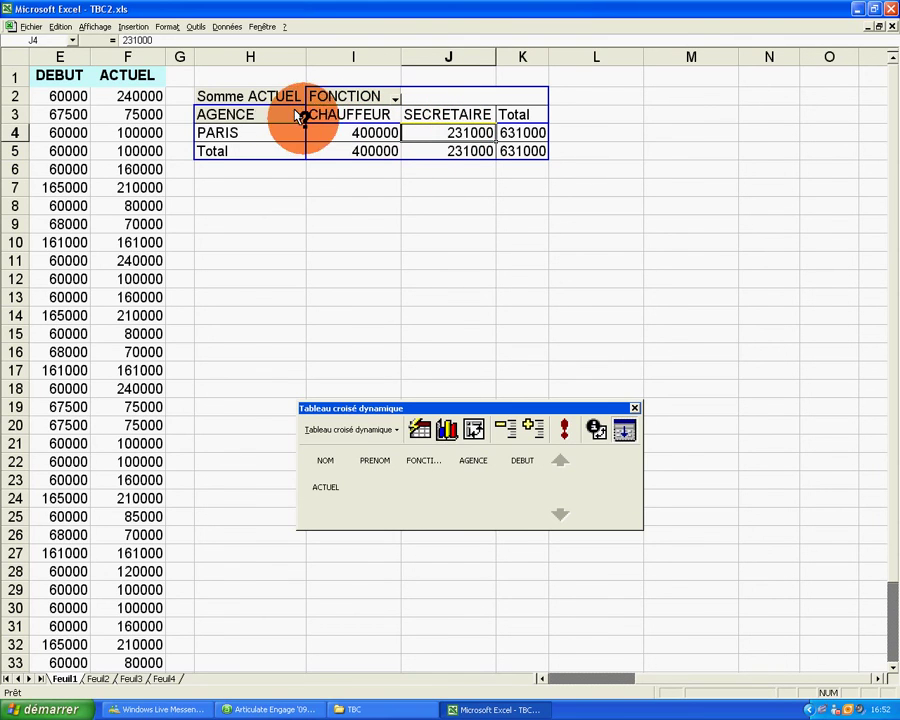
left_click(249, 131)
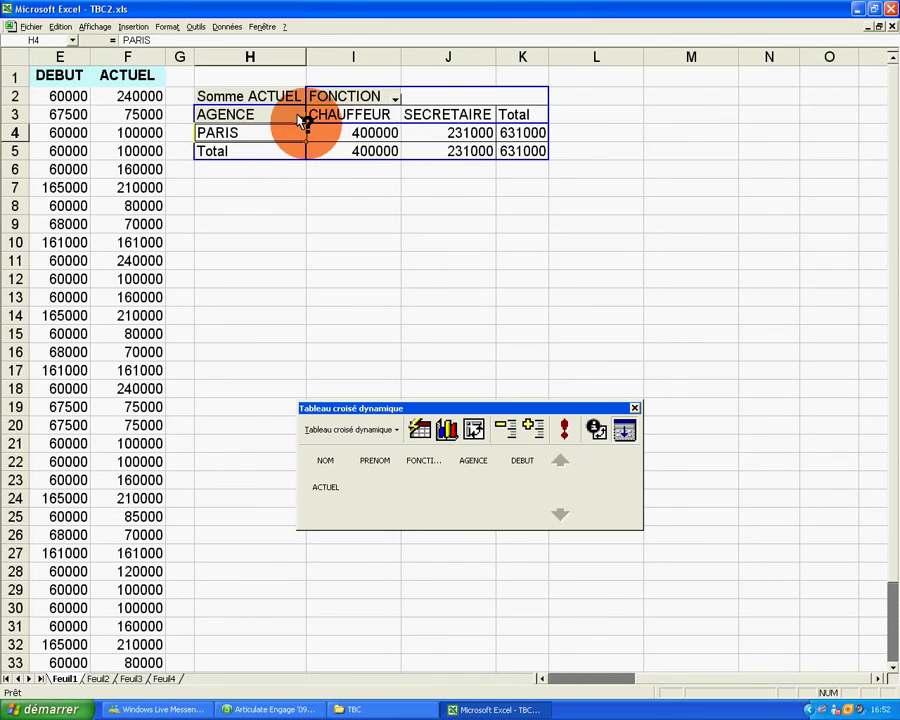
left_click(296, 114)
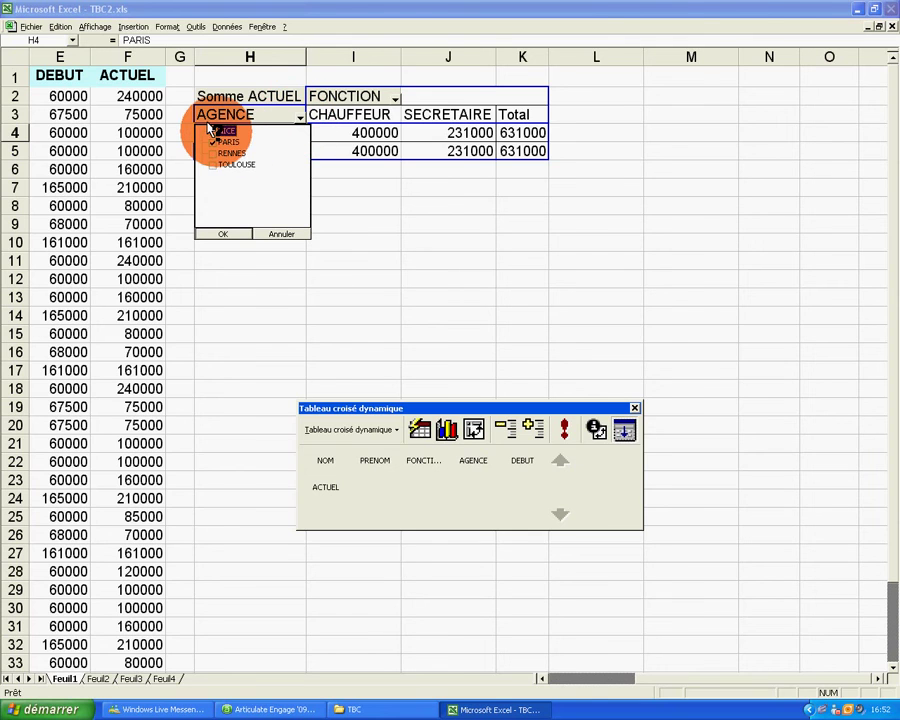
left_click(230, 153)
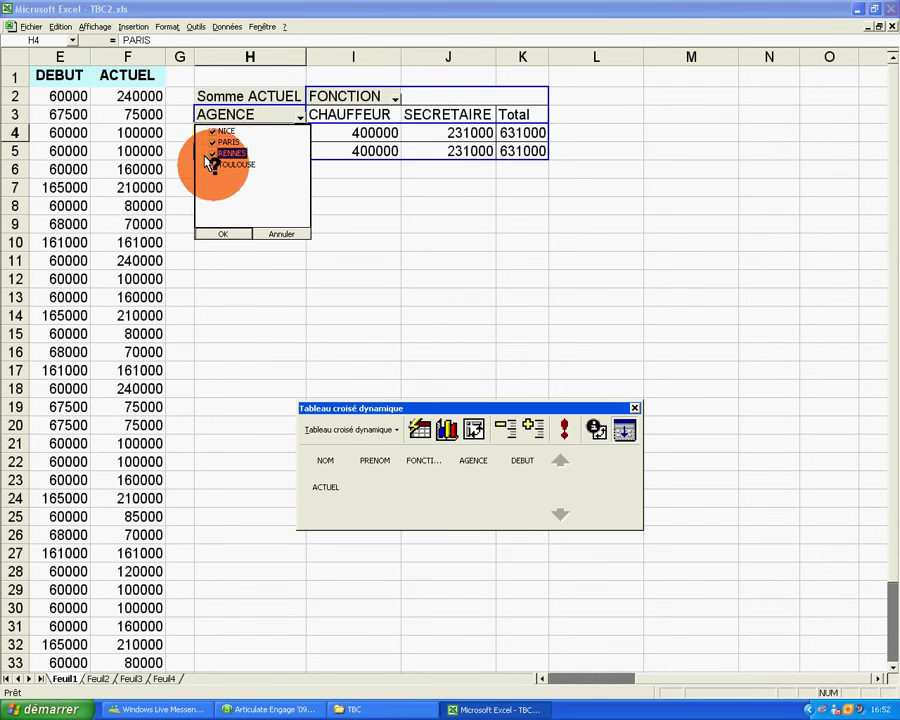
left_click(236, 164)
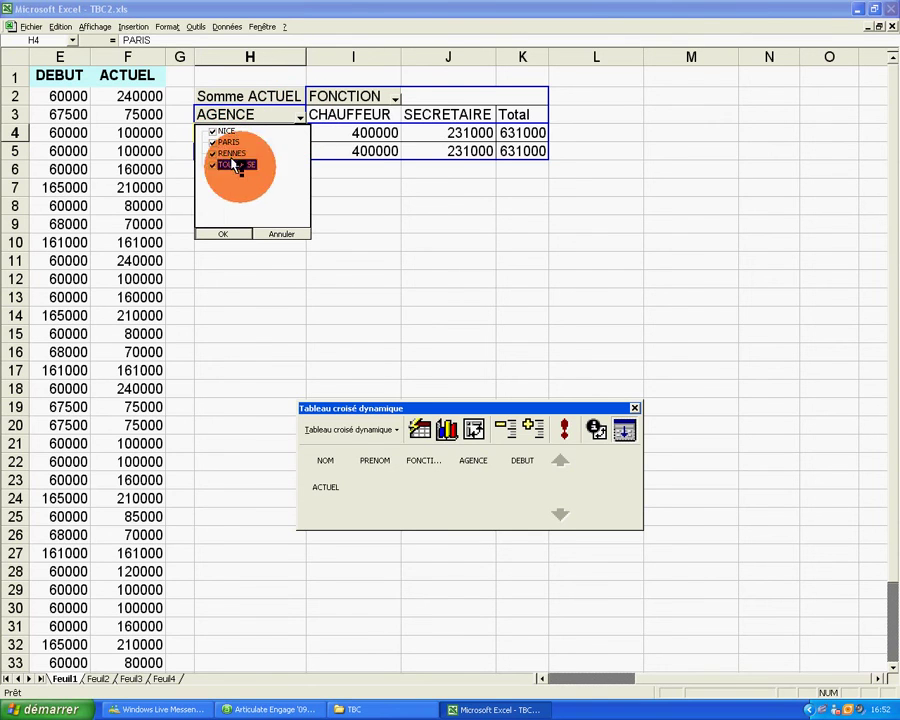
left_click(218, 232)
- Re-include DIR AGENCE, SOUS DIR and VENDEUR in the FONCTION filter to show all five functions
left_click(395, 98)
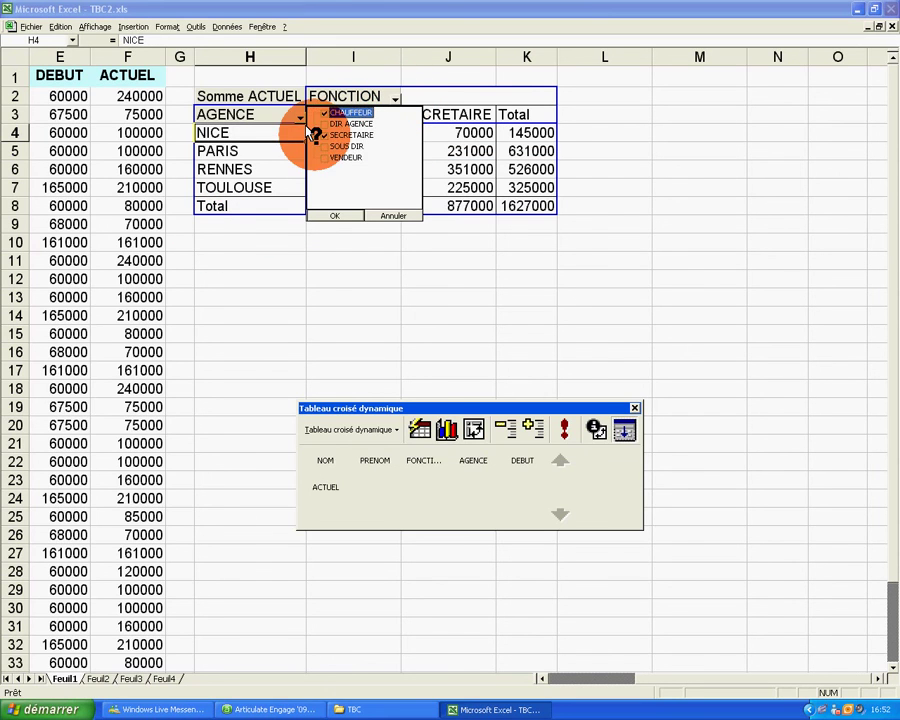
left_click(325, 124)
left_click(325, 146)
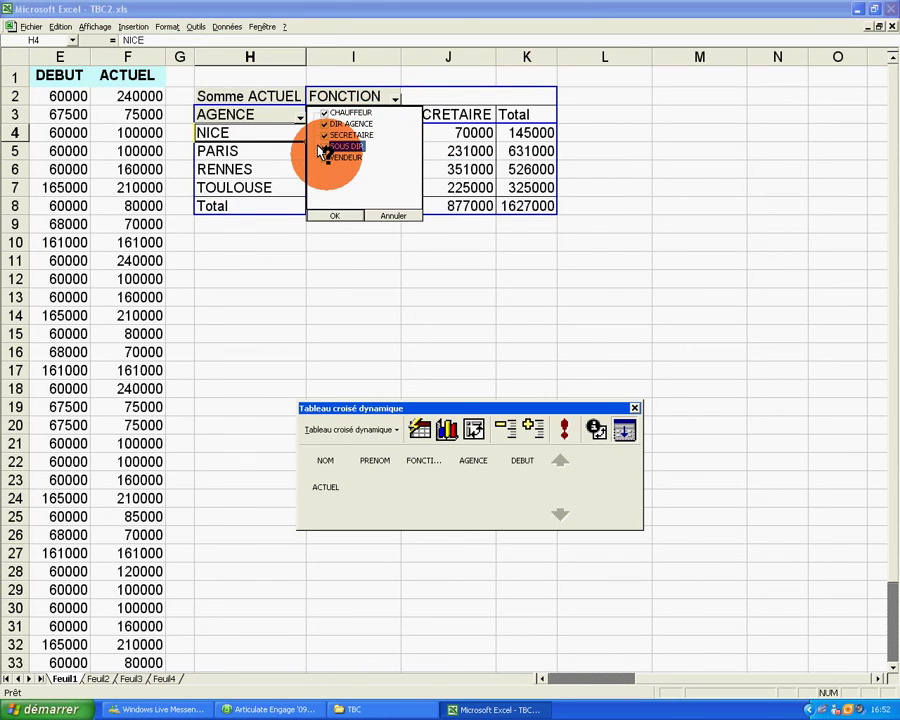
left_click(322, 157)
left_click(337, 215)
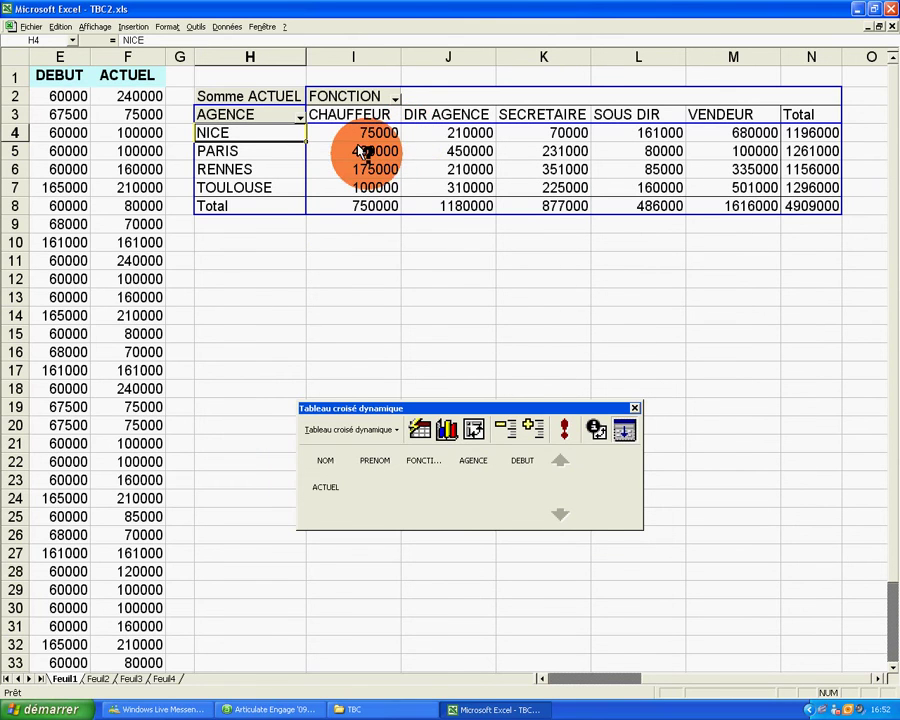
left_click(361, 150)
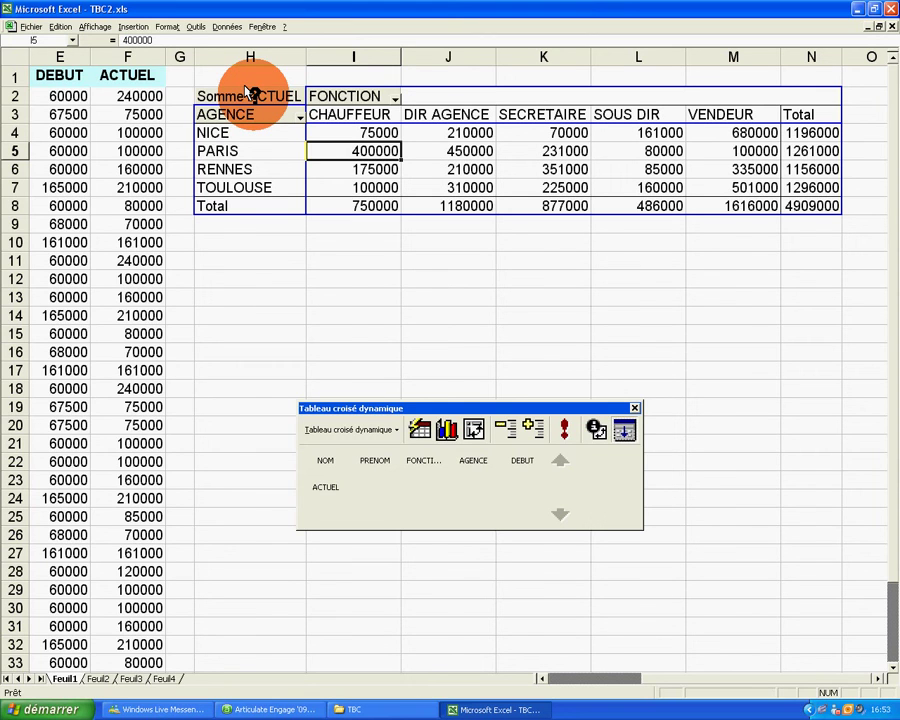
- Rename the Somme ACTUEL data field to 'Massesalariale' in its field settings
left_click(250, 92)
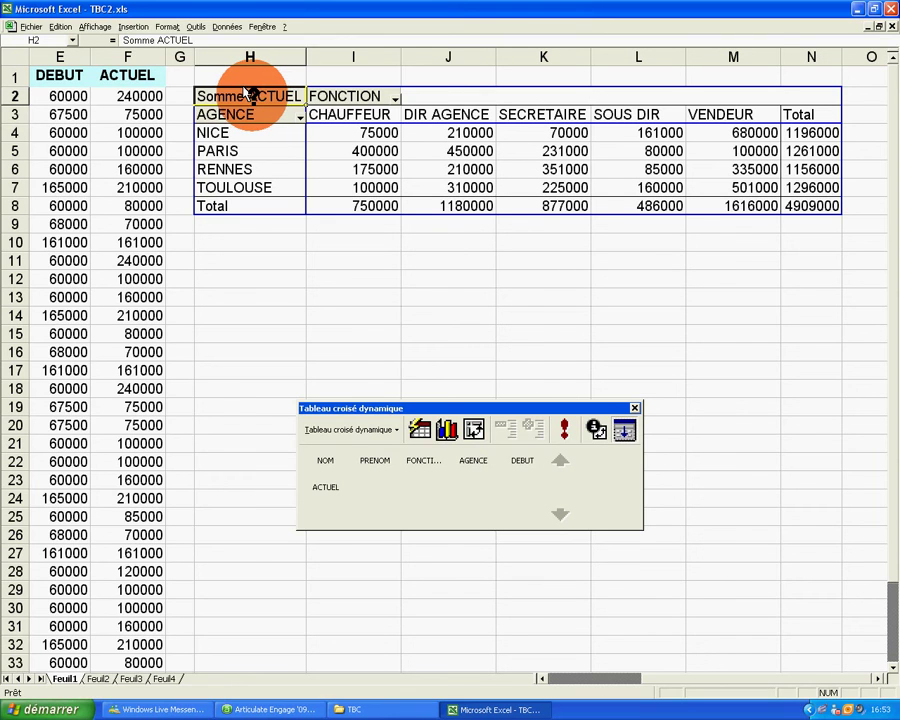
double_click(250, 92)
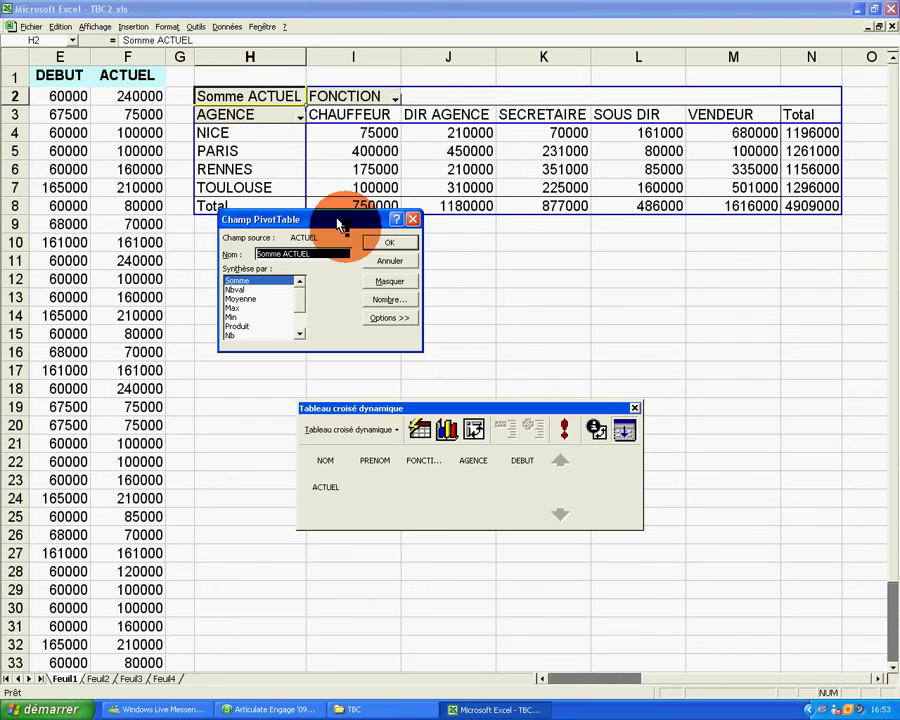
left_click(395, 220)
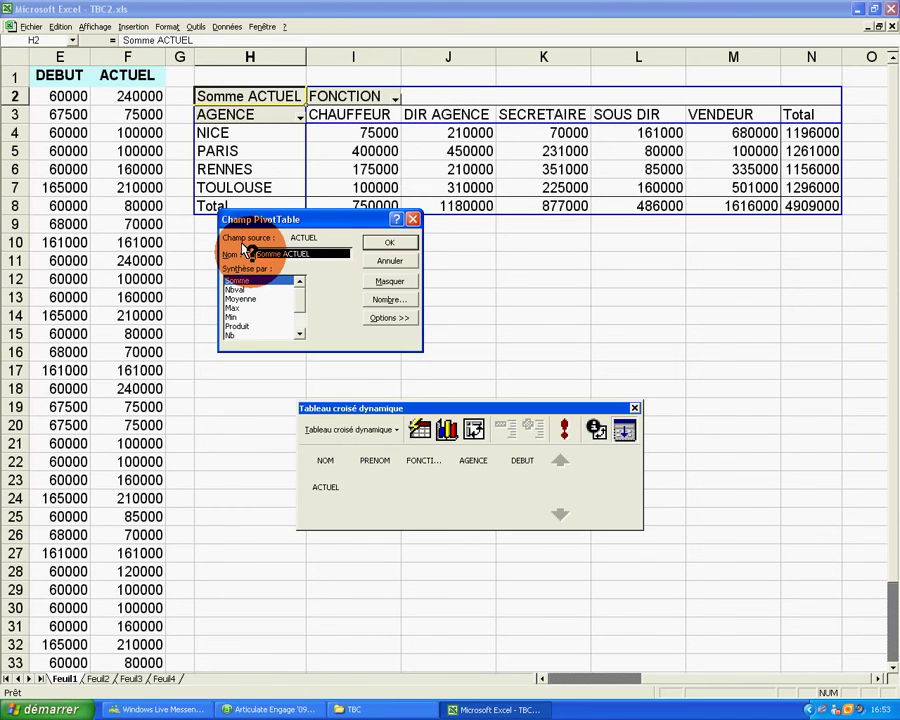
type("Massesalariale")
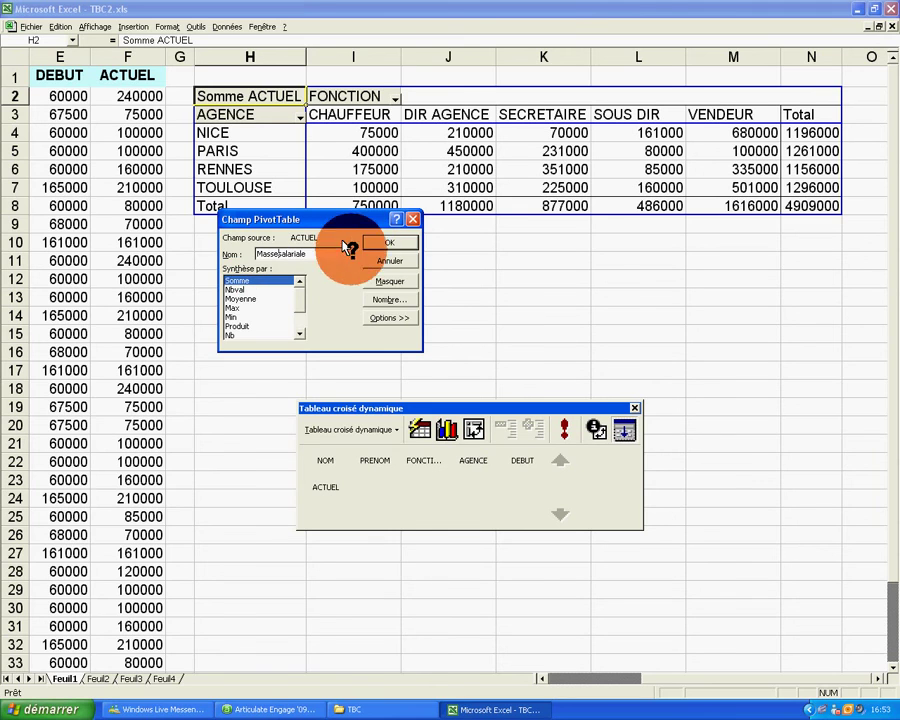
left_click(381, 241)
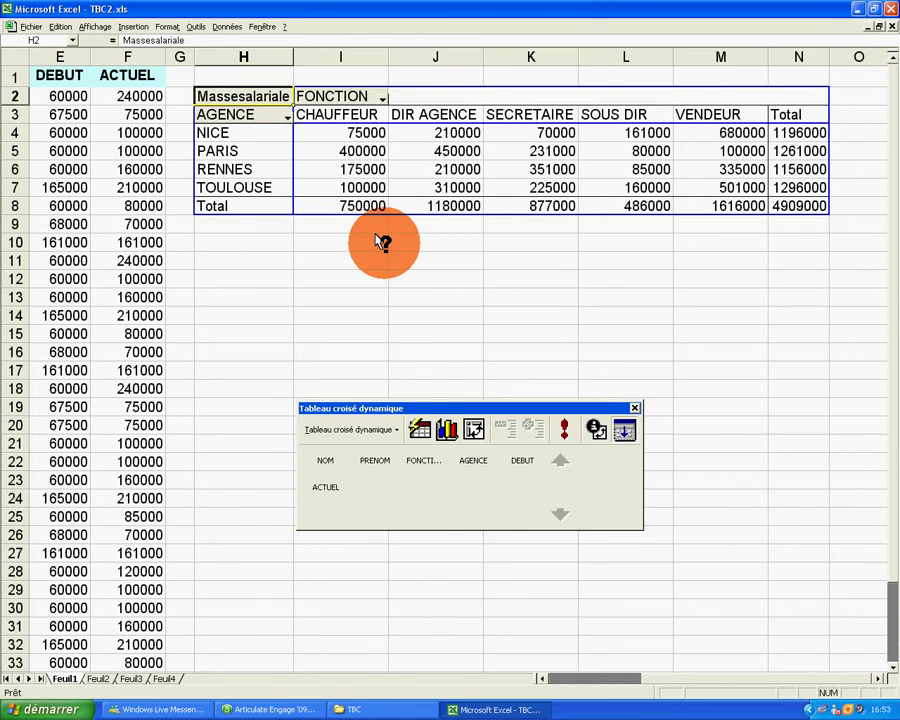